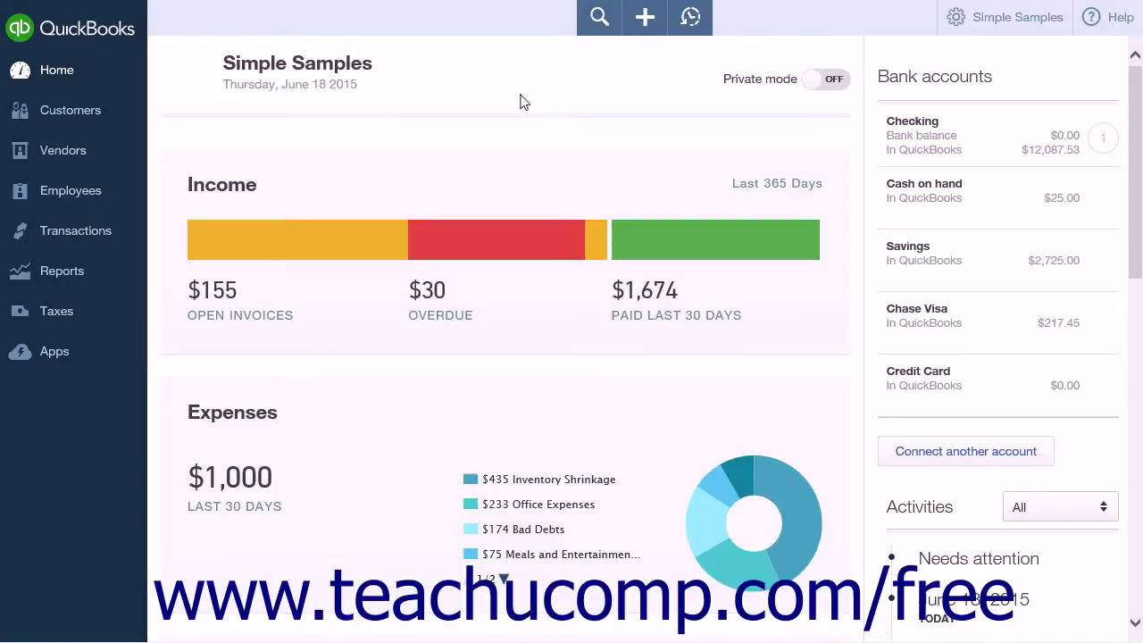
Expand Transactions in the left navigation to list Banking, Sales, Expenses and Chart of Accounts
{"action": "left_click", "coordinate": [119, 240]}
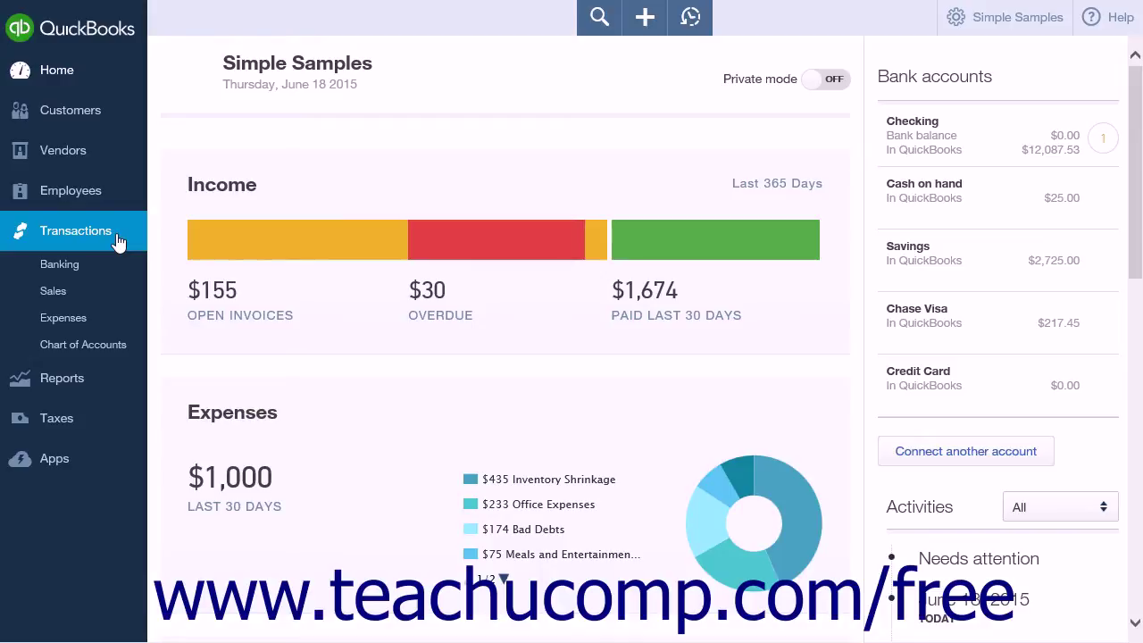
Go to the Banking page for Checking, then collapse and re-expand the account summary cards
{"action": "left_click", "coordinate": [93, 265]}
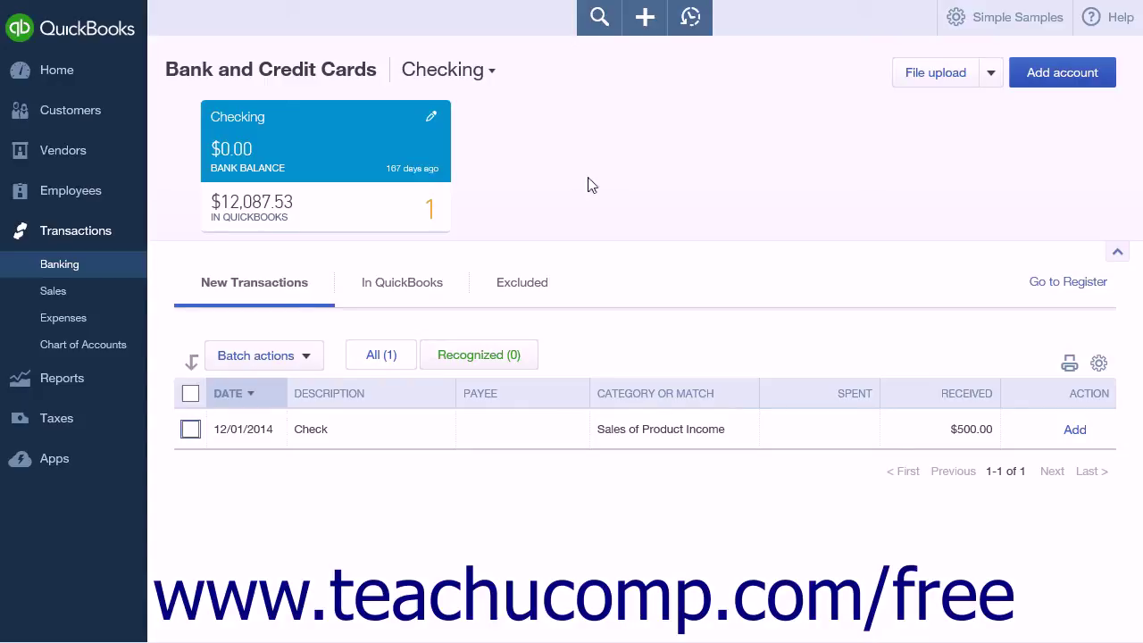
{"action": "left_click", "coordinate": [1117, 254]}
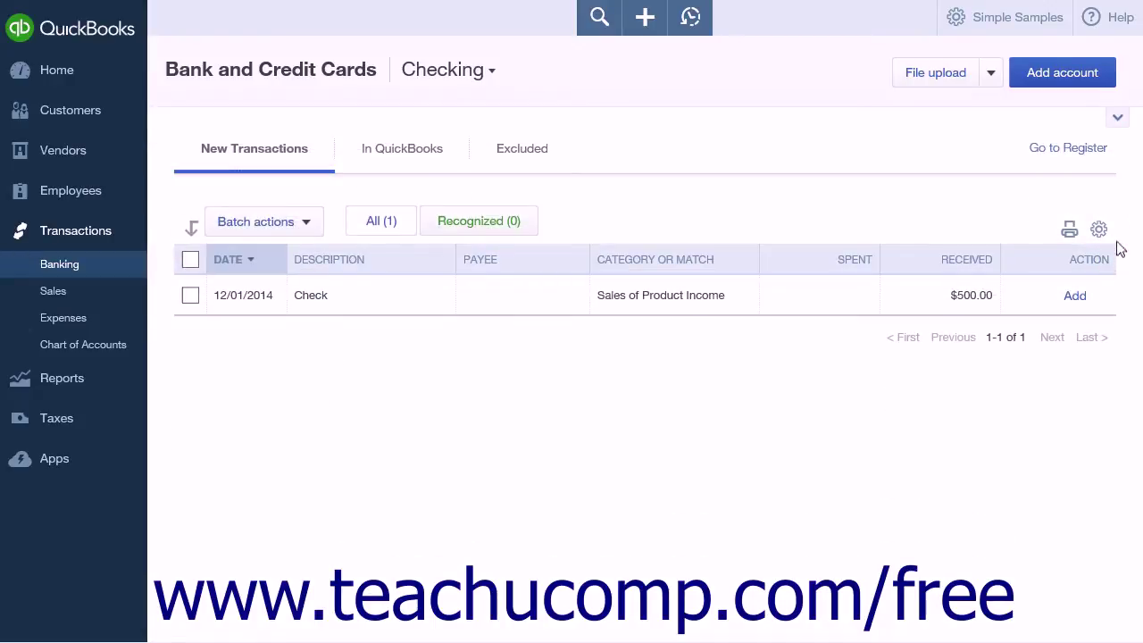
{"action": "left_click", "coordinate": [1115, 121]}
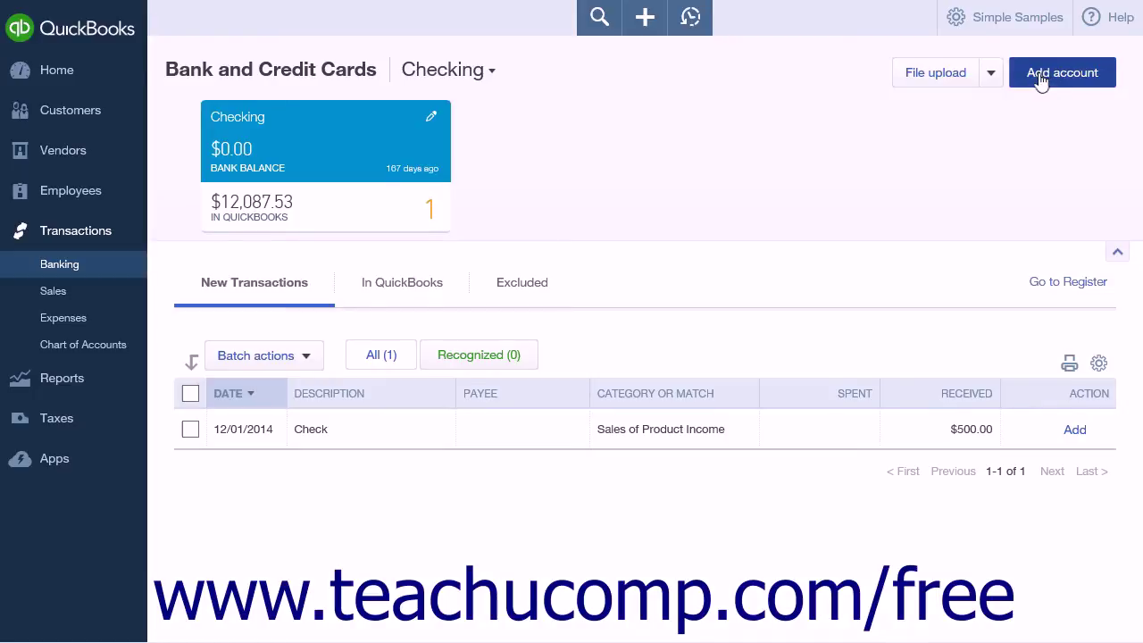
Check the File upload dropdown options, then begin uploading a bank statement file
{"action": "left_click", "coordinate": [991, 78]}
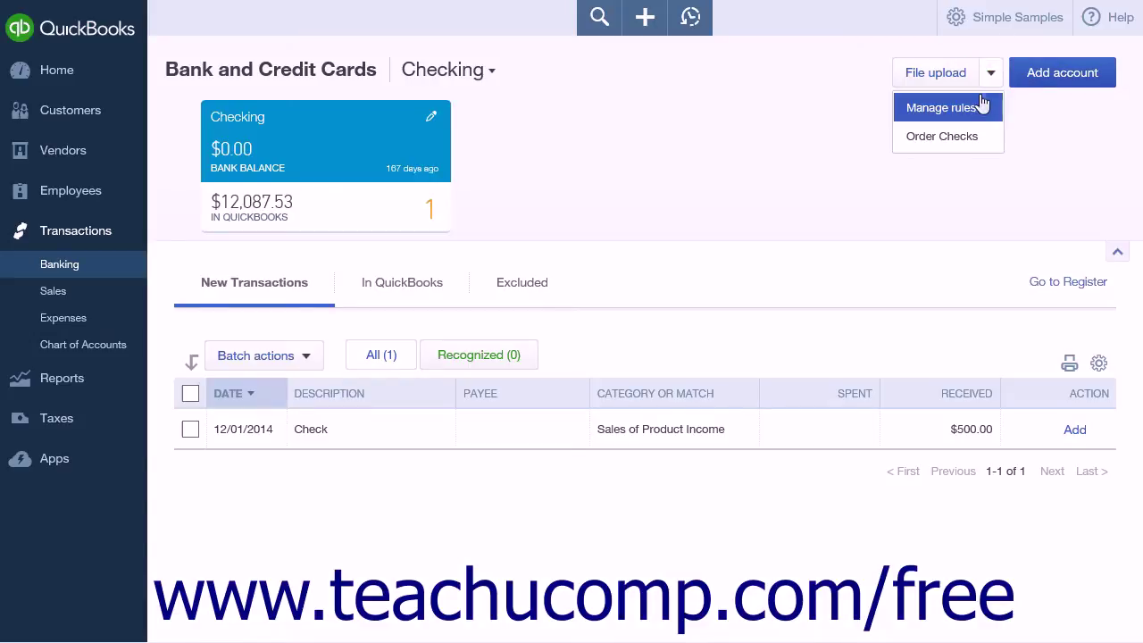
{"action": "left_click", "coordinate": [991, 81]}
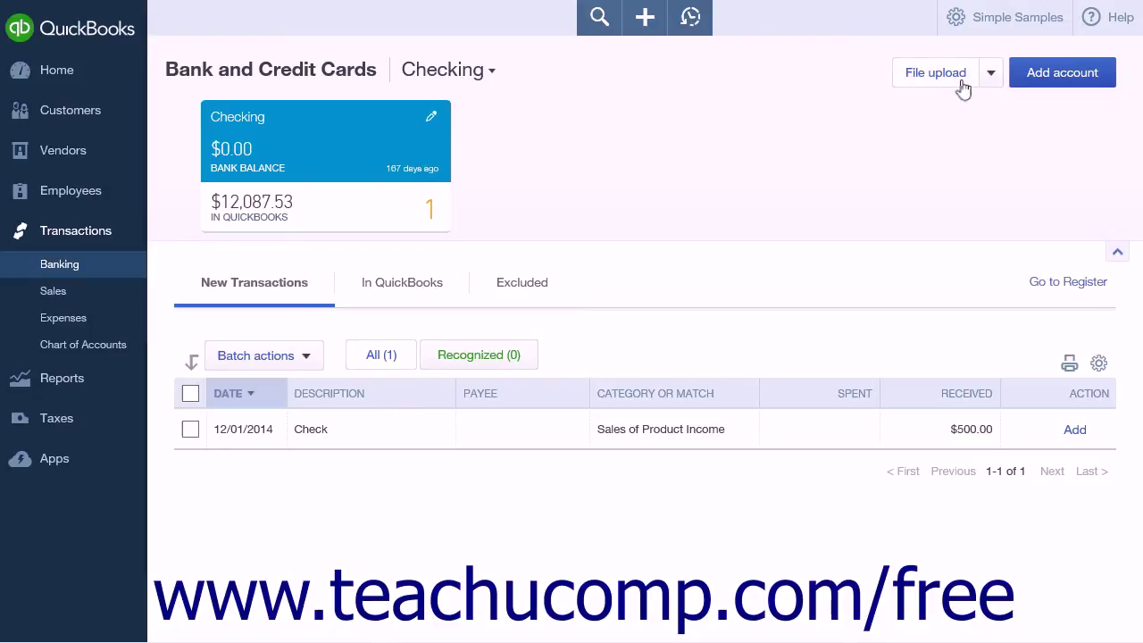
{"action": "left_click", "coordinate": [962, 80]}
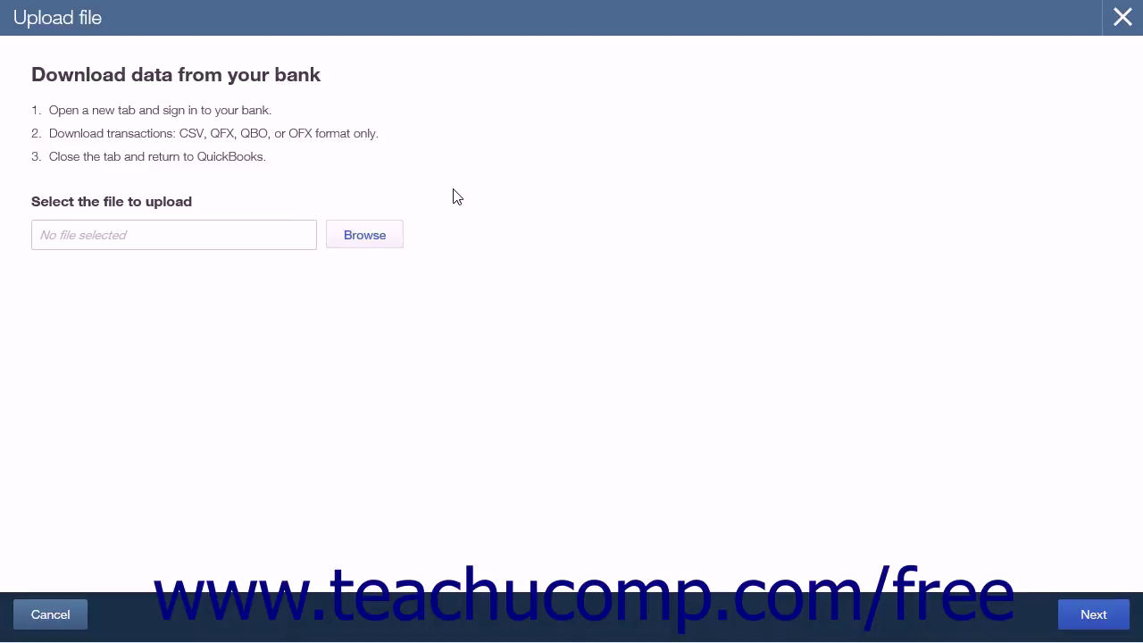
Choose AccountStatement.csv from Documents as the upload file and continue
{"action": "left_click", "coordinate": [376, 236]}
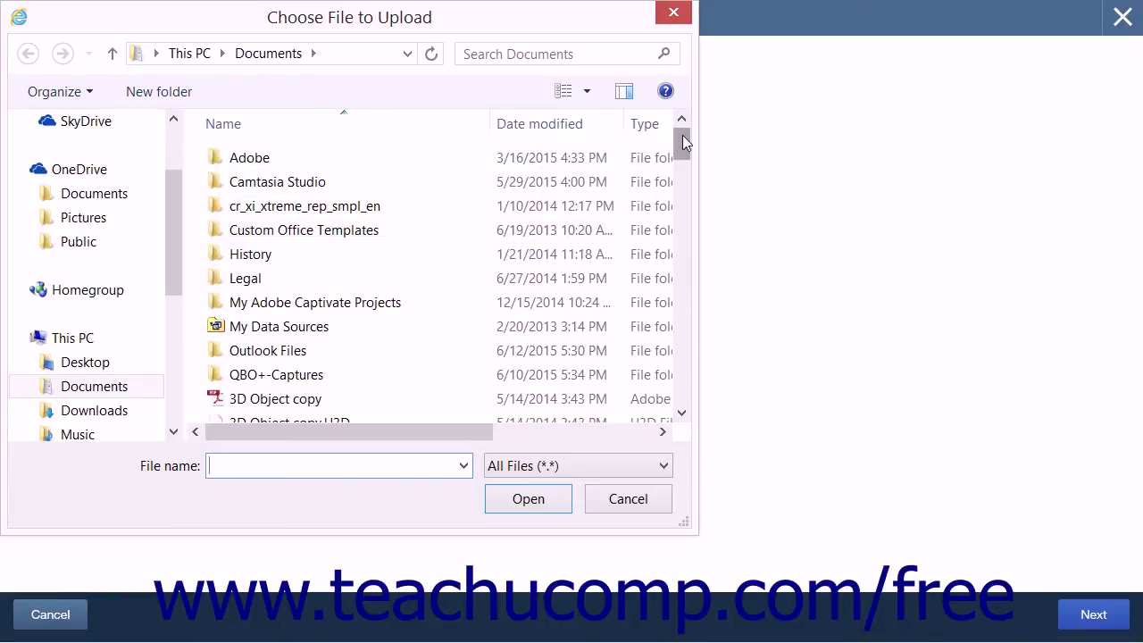
{"action": "scroll", "coordinate": [447, 178], "scroll_direction": "down", "scroll_amount": 4}
{"action": "left_click", "coordinate": [410, 280]}
{"action": "left_click", "coordinate": [527, 497]}
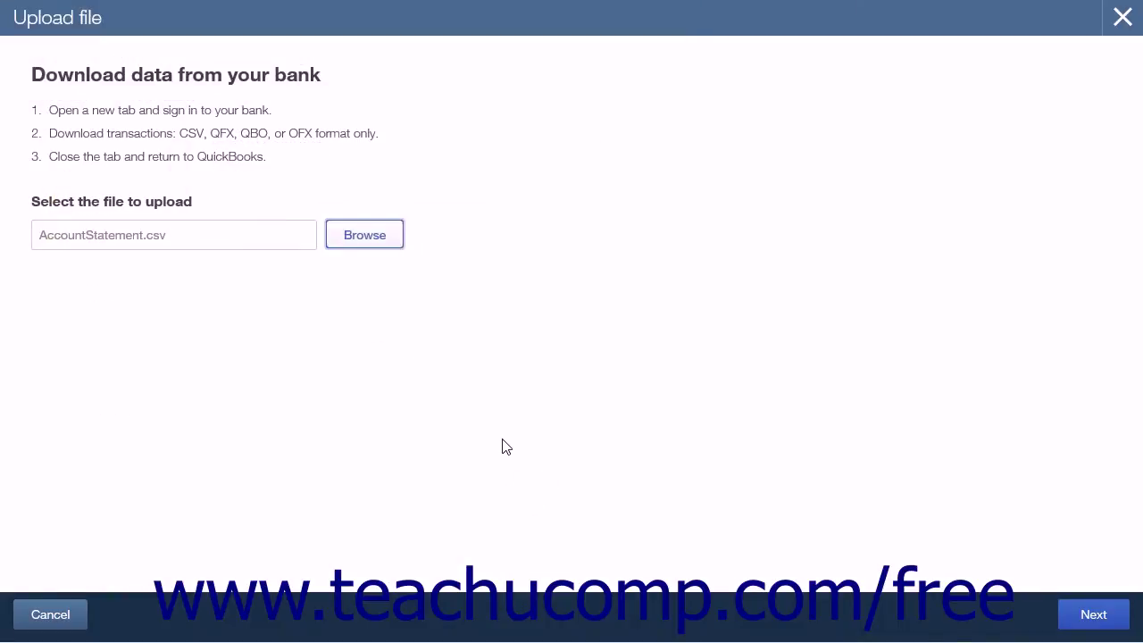
{"action": "left_click", "coordinate": [1084, 625]}
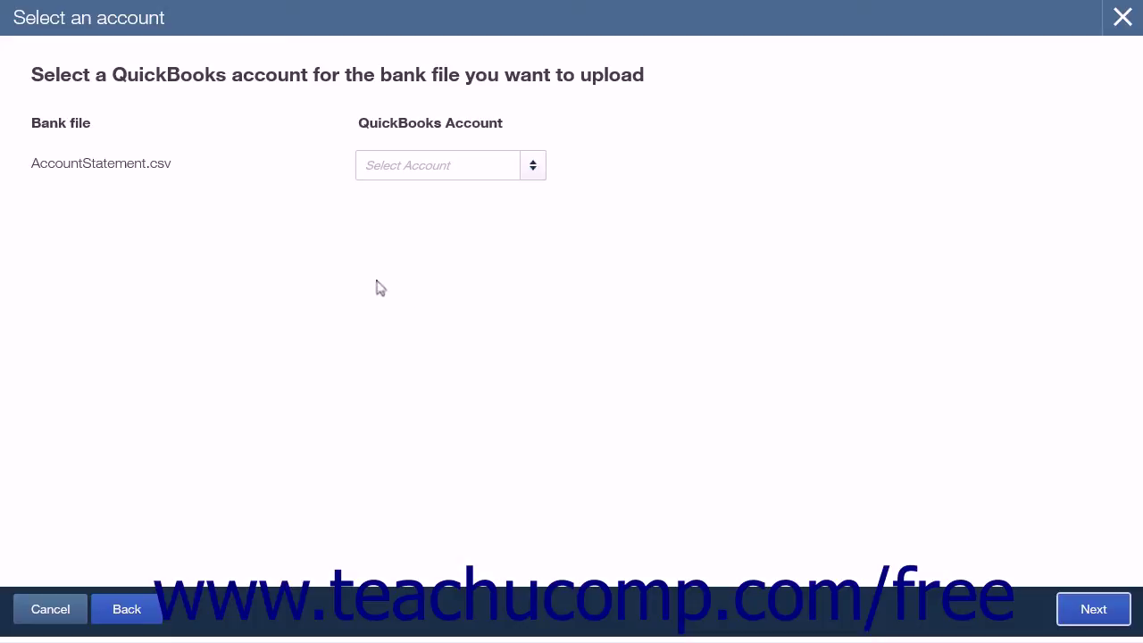
Assign AccountStatement.csv to the Checking account and continue to column mapping
{"action": "left_click", "coordinate": [170, 166]}
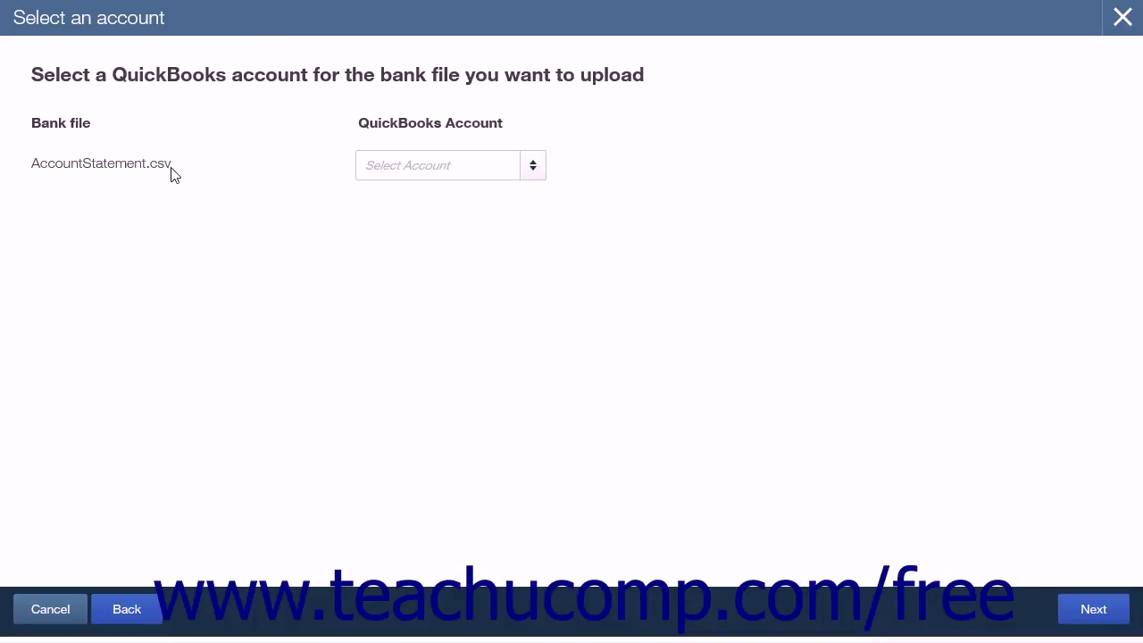
{"action": "left_click", "coordinate": [533, 170]}
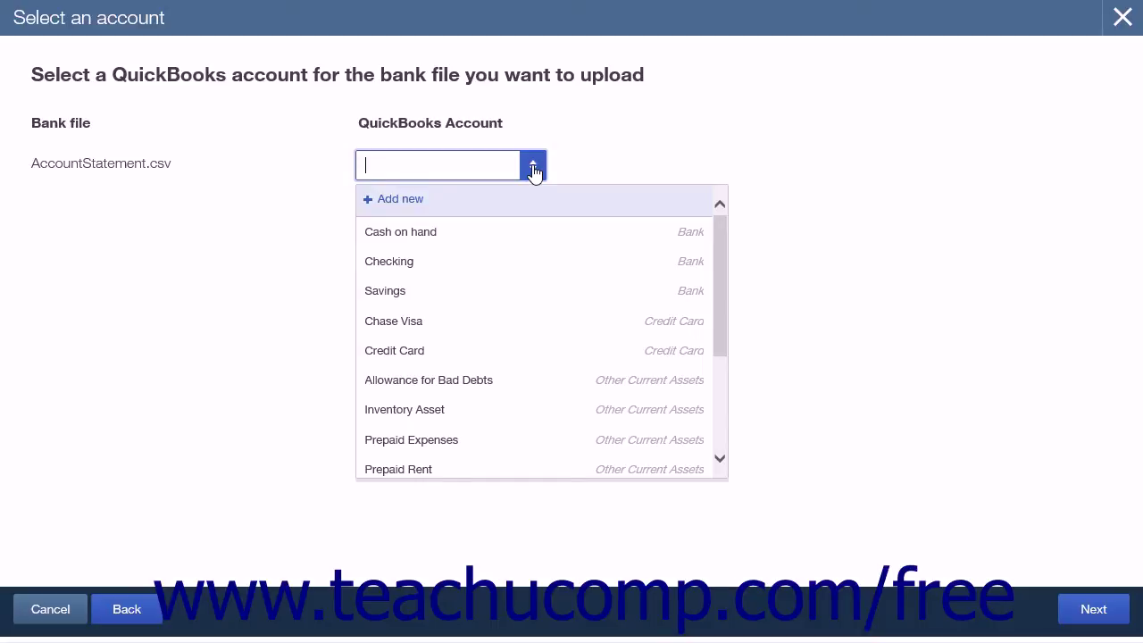
{"action": "left_click", "coordinate": [442, 261]}
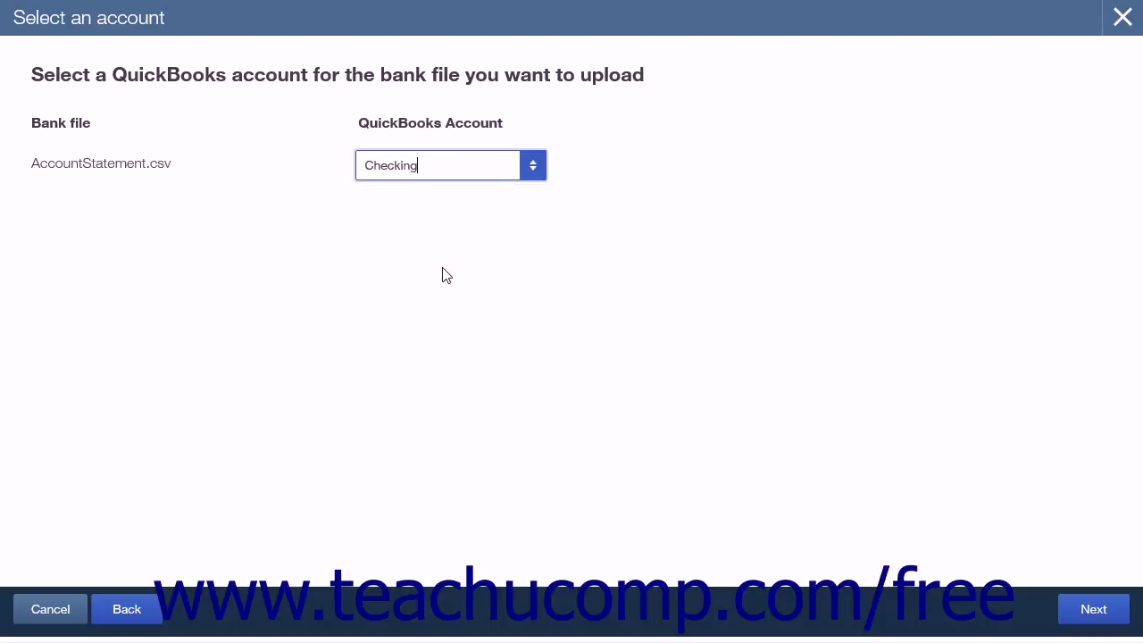
{"action": "left_click", "coordinate": [1083, 611]}
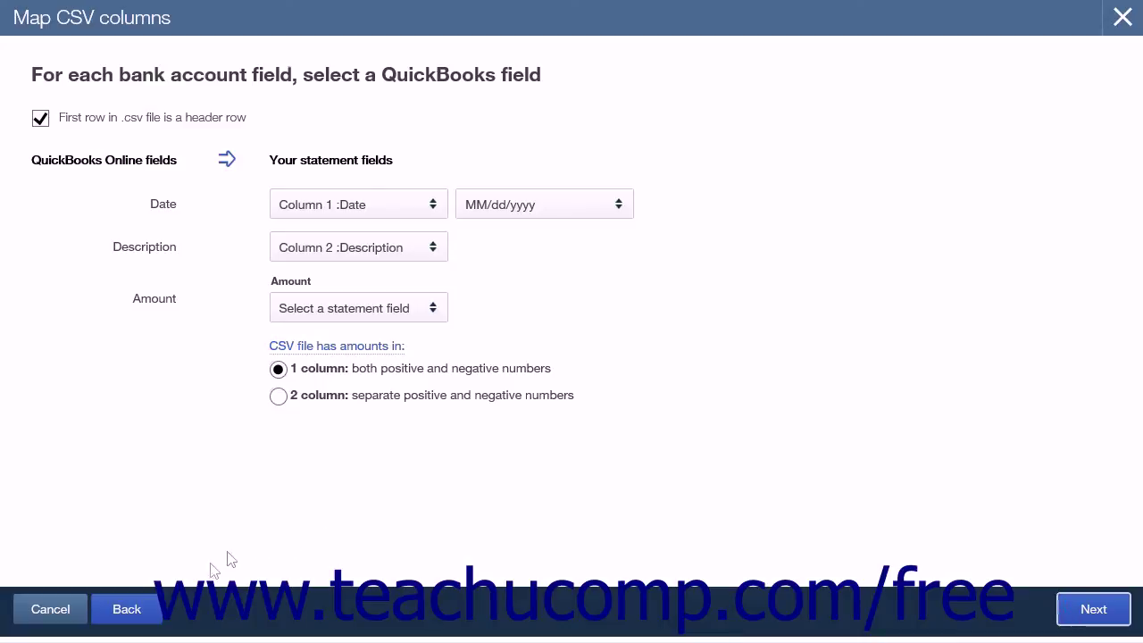
Map Date to Column 1 with the MM/dd/yyyy date format
{"action": "left_click", "coordinate": [150, 609]}
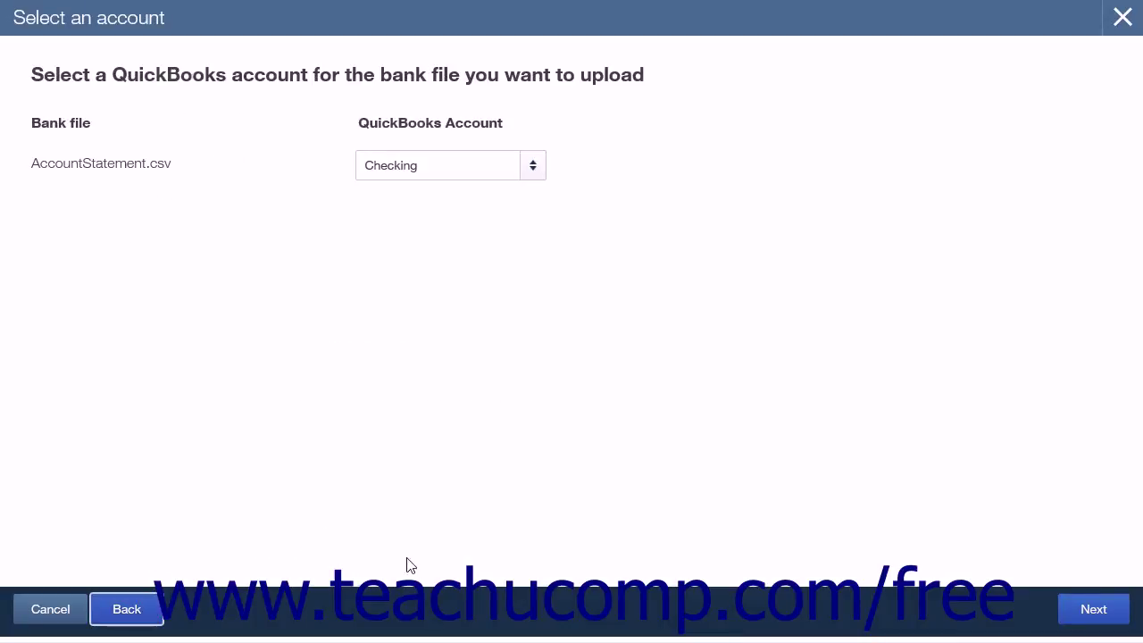
{"action": "left_click", "coordinate": [1092, 612]}
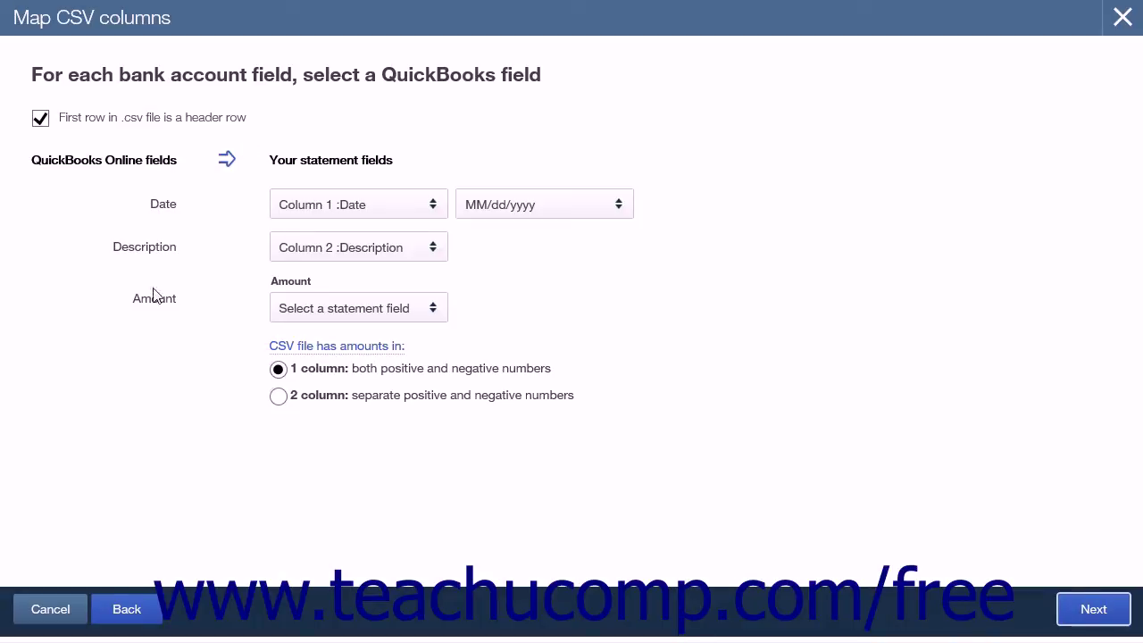
{"action": "left_click", "coordinate": [437, 214]}
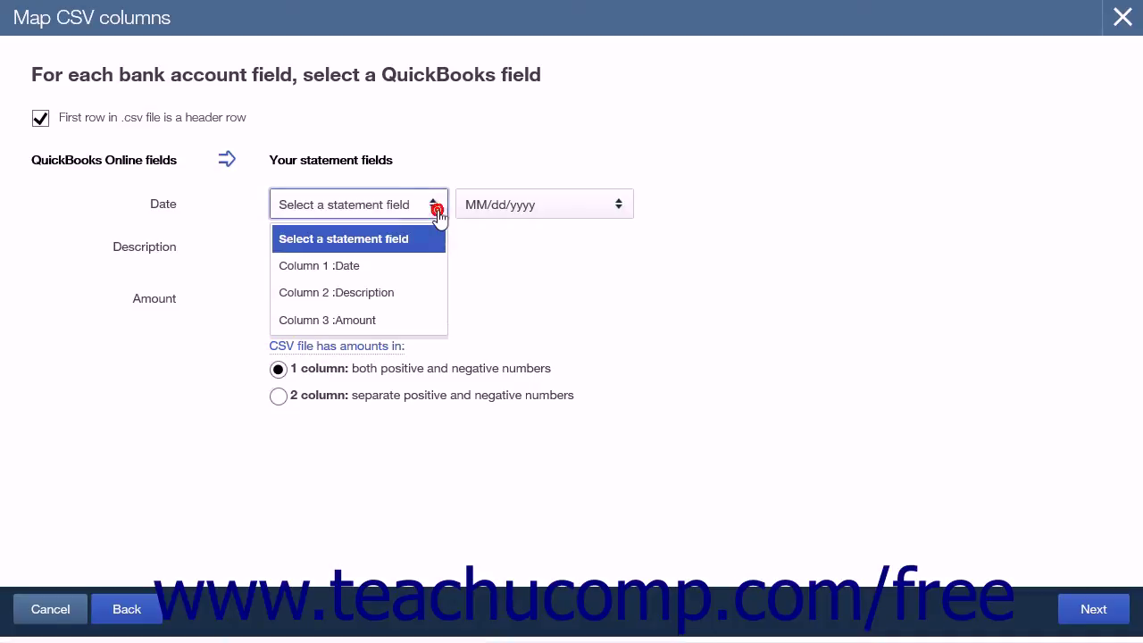
{"action": "left_click", "coordinate": [403, 266]}
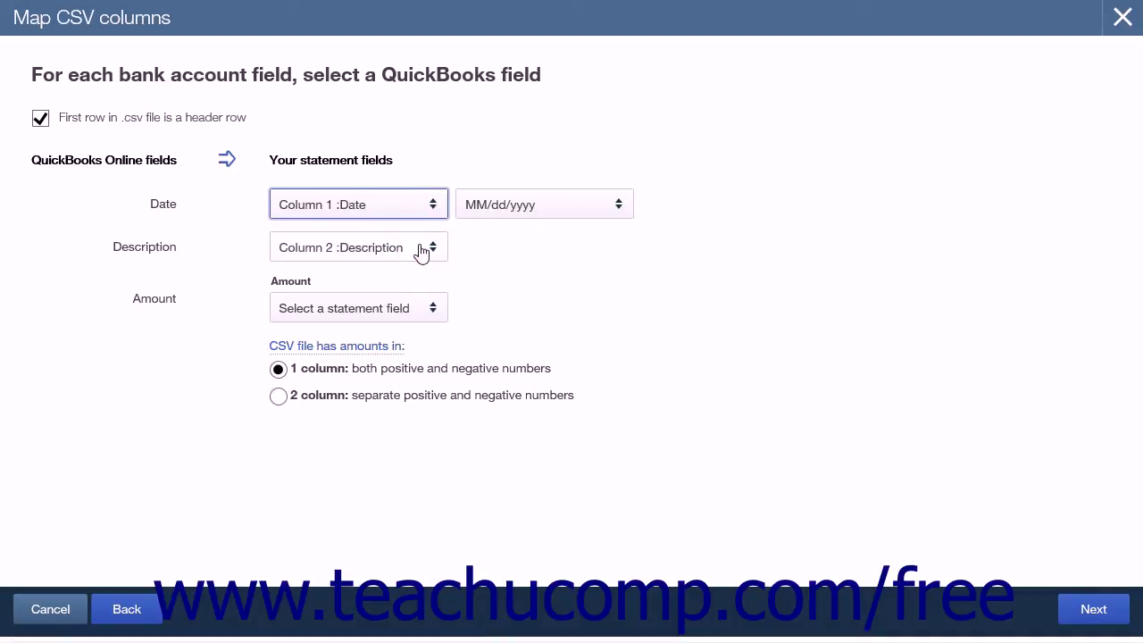
{"action": "left_click", "coordinate": [628, 204]}
{"action": "left_click", "coordinate": [568, 274]}
Map Amount to Column 3 as a single column and continue to transaction selection
{"action": "left_click", "coordinate": [436, 307]}
{"action": "left_click", "coordinate": [390, 423]}
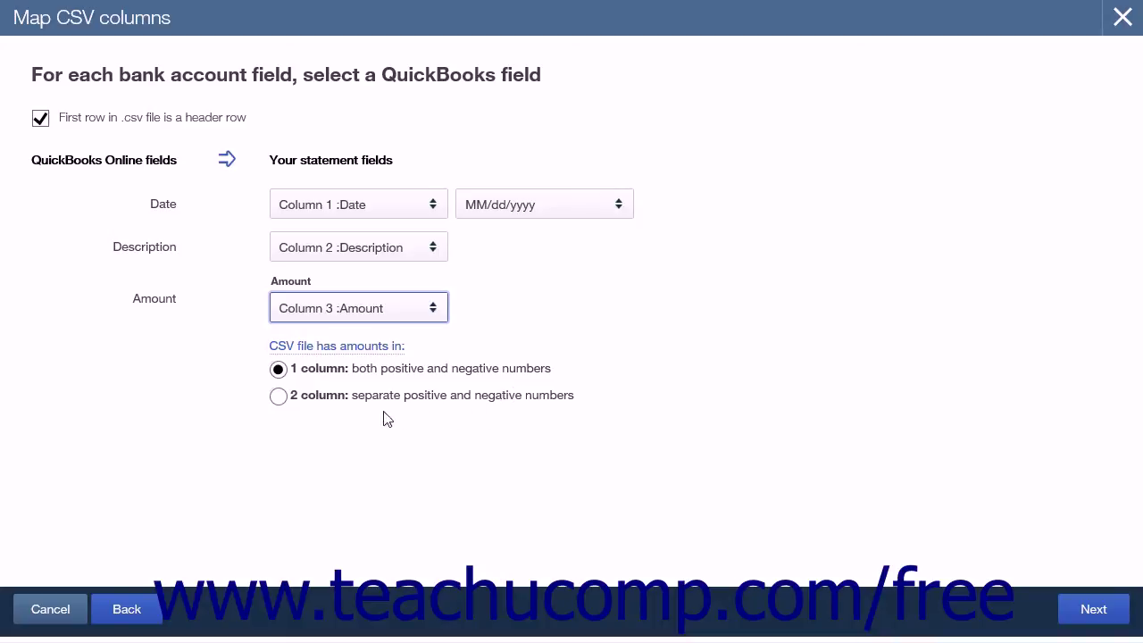
{"action": "left_click", "coordinate": [280, 368]}
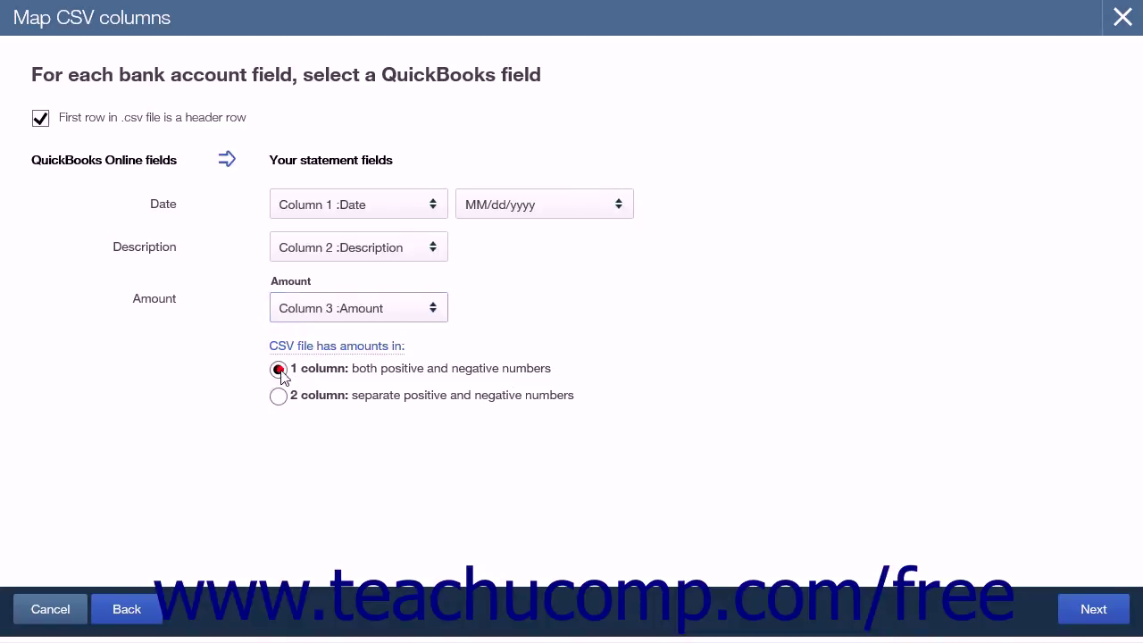
{"action": "left_click", "coordinate": [1115, 609]}
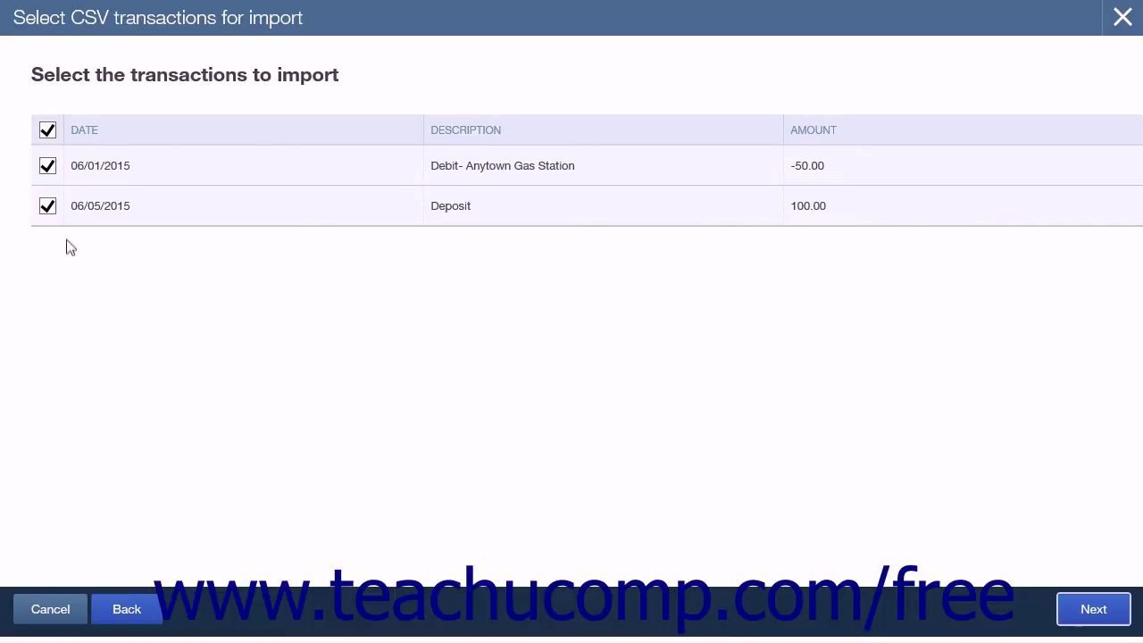
Keep both CSV transactions, including the Deposit, checked and import the 2 transactions
{"action": "left_click", "coordinate": [50, 207]}
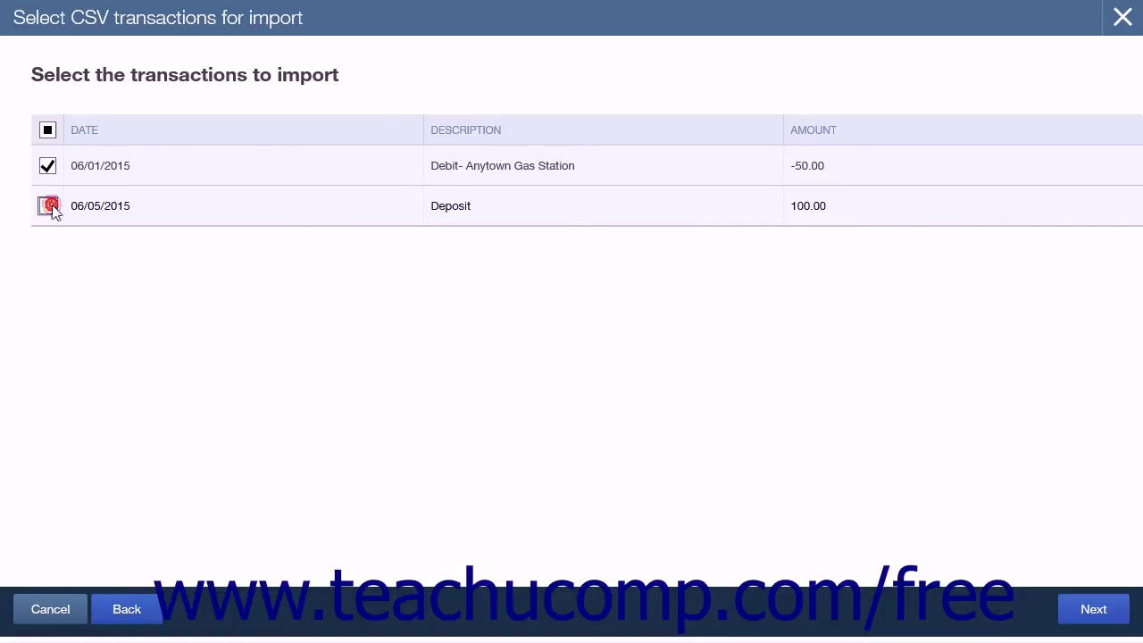
{"action": "left_click", "coordinate": [50, 207]}
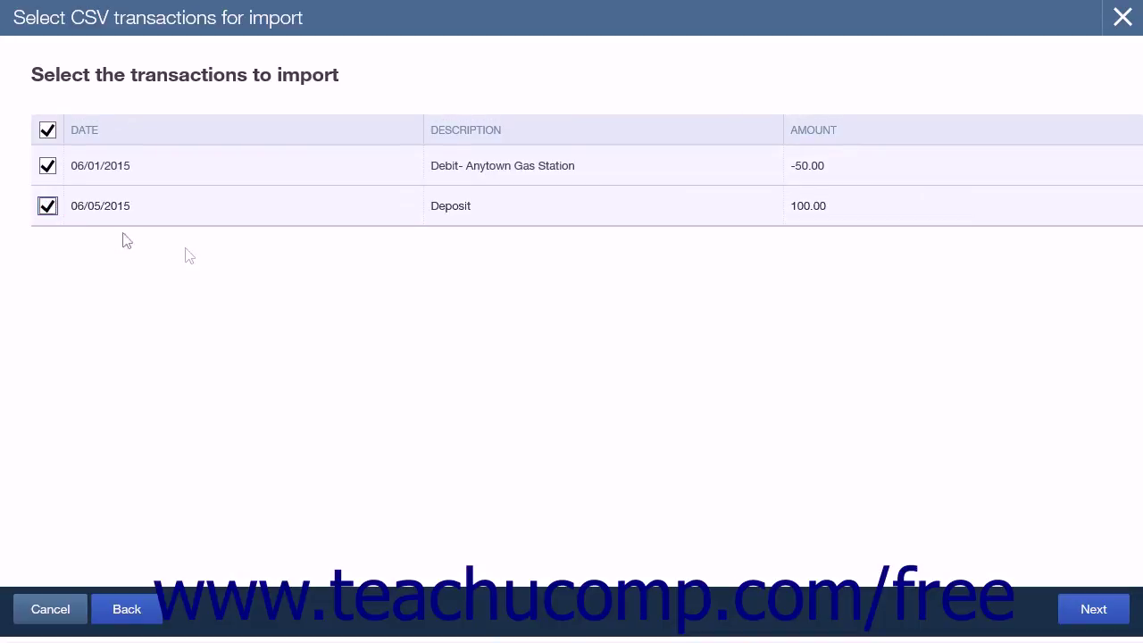
{"action": "left_click", "coordinate": [1093, 611]}
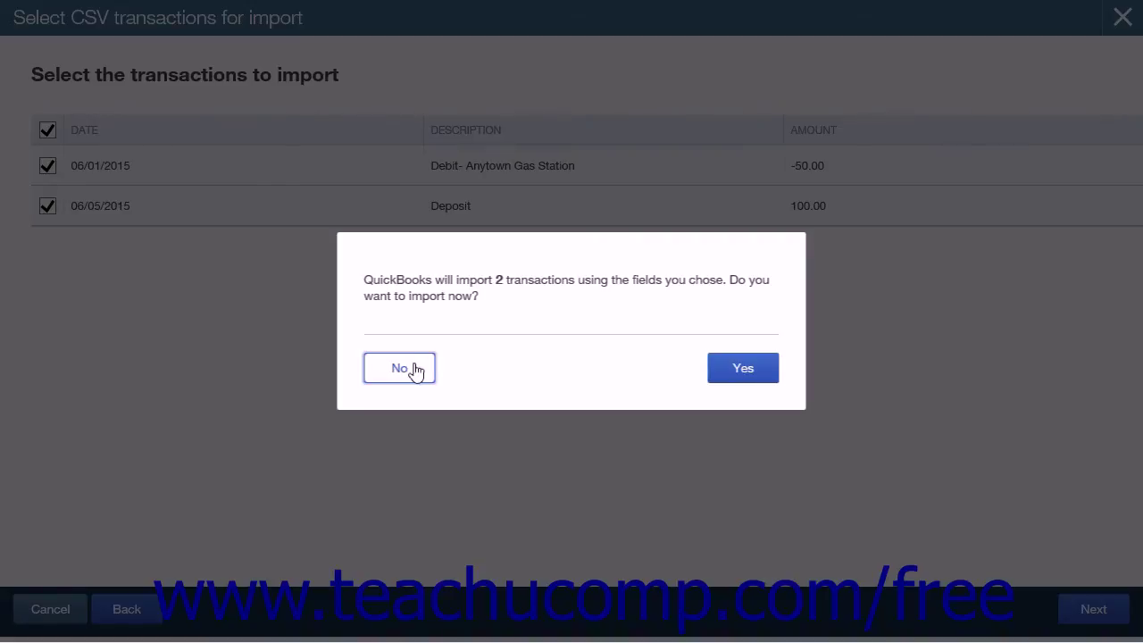
{"action": "left_click", "coordinate": [743, 369]}
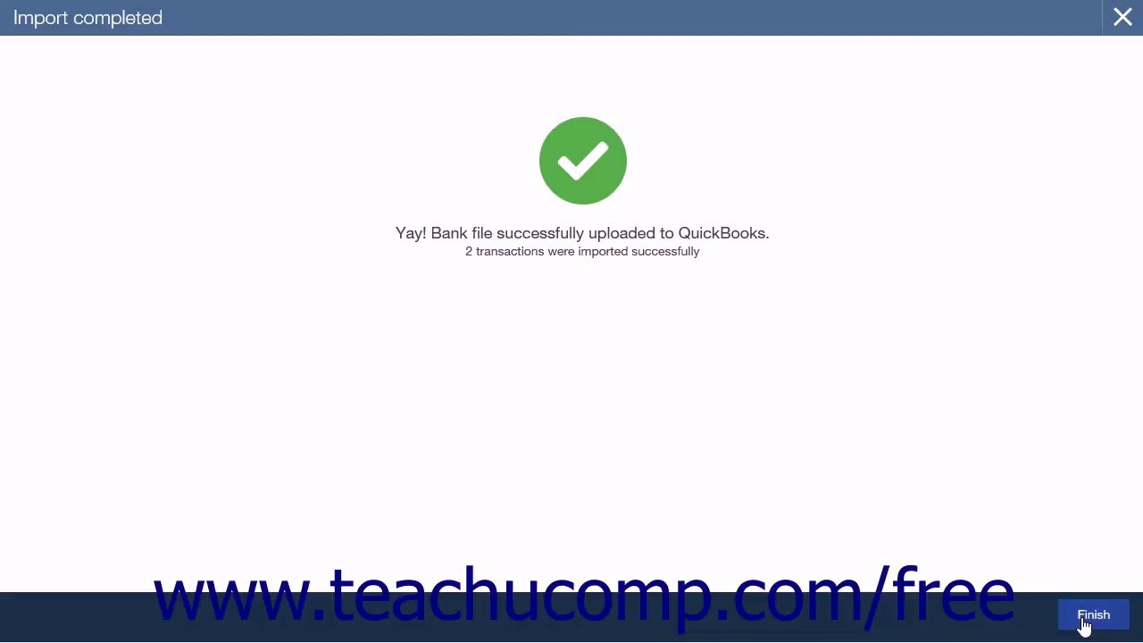
{"action": "left_click", "coordinate": [1084, 623]}
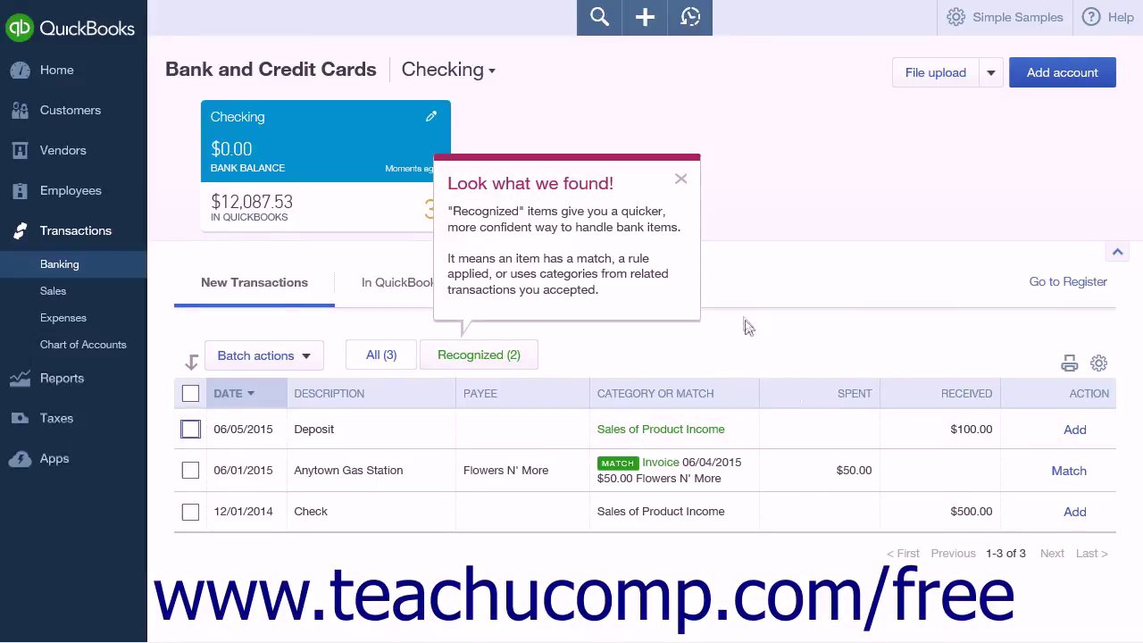
Dismiss the 'Look what we found!' tip and glance at the File upload options
{"action": "left_click", "coordinate": [682, 179]}
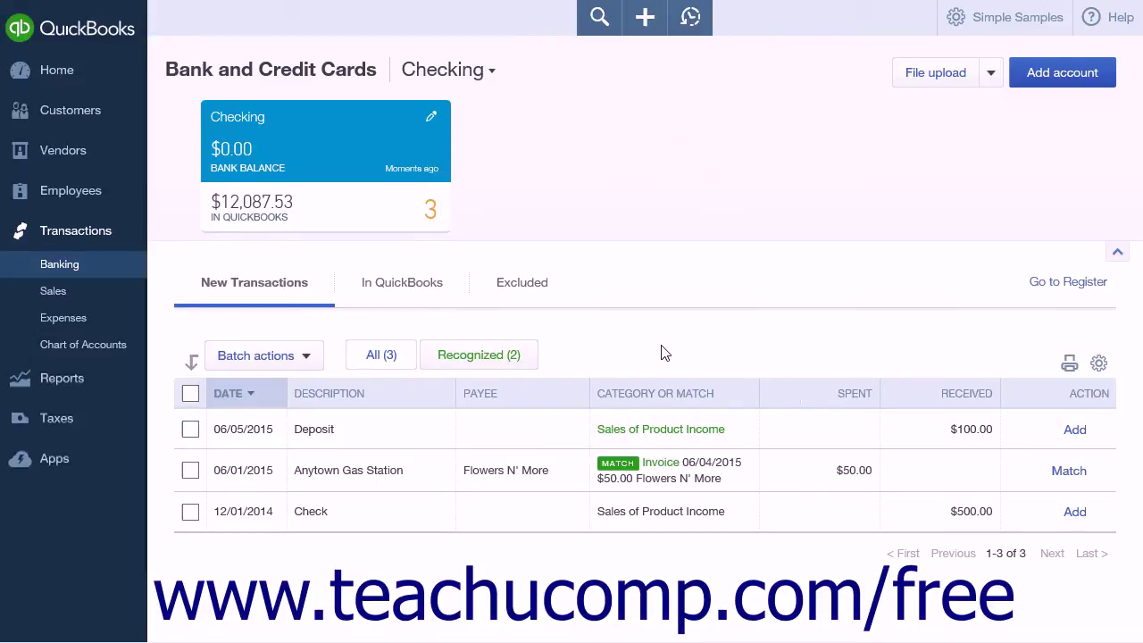
{"action": "left_click", "coordinate": [993, 75]}
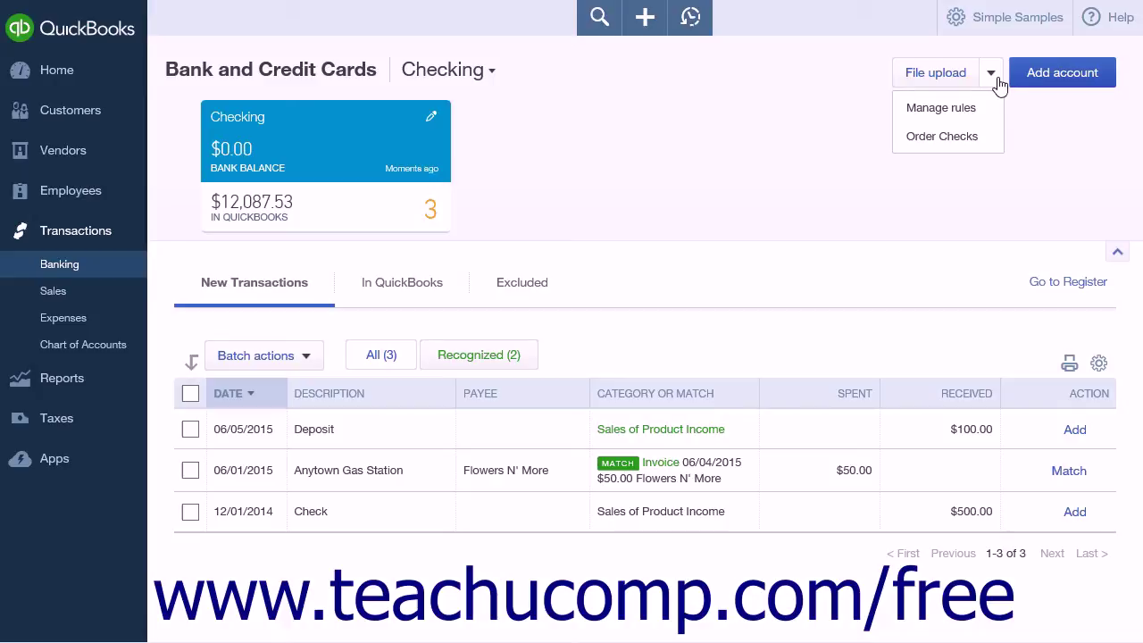
{"action": "left_click", "coordinate": [998, 83]}
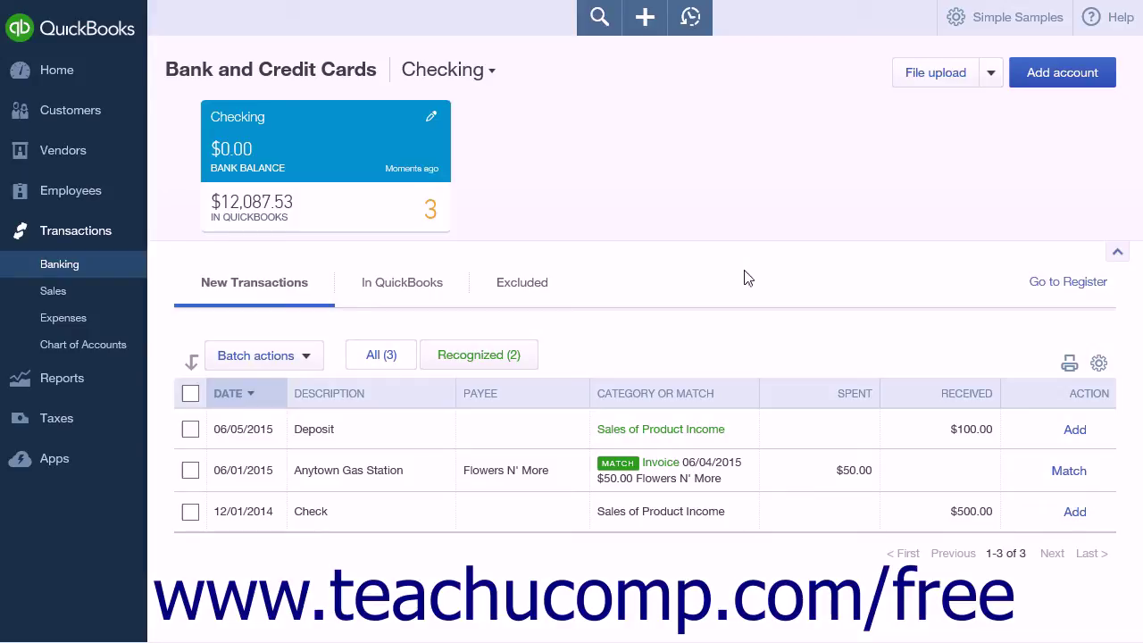
Browse the In QuickBooks and Excluded tabs, then go back to New Transactions
{"action": "left_click", "coordinate": [245, 291]}
{"action": "left_click", "coordinate": [429, 284]}
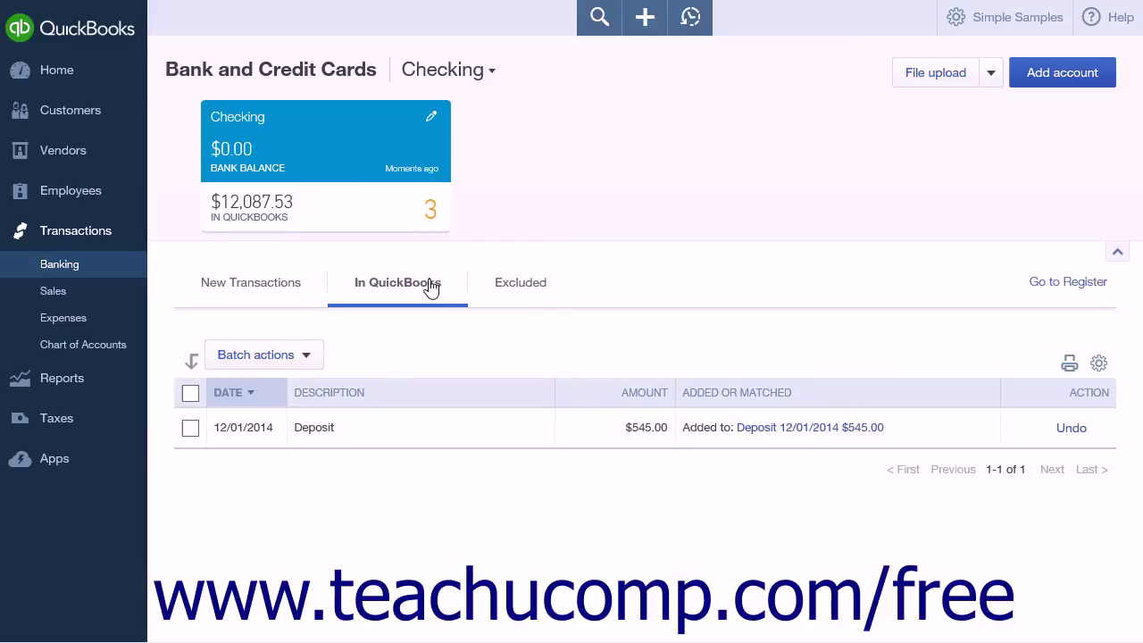
{"action": "left_click", "coordinate": [527, 286]}
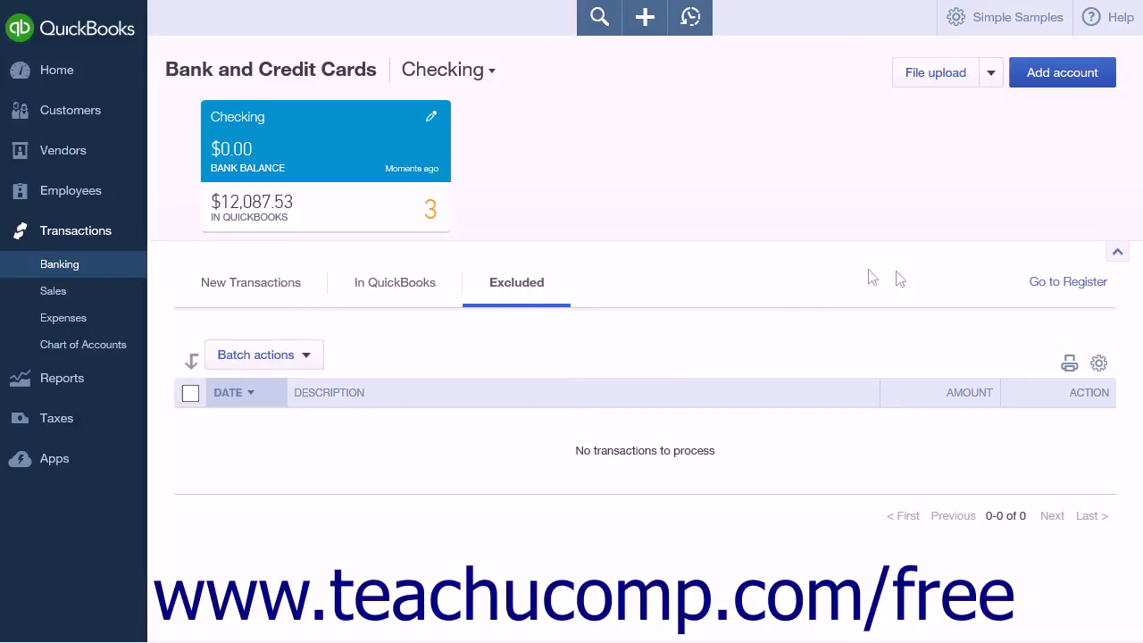
{"action": "left_click", "coordinate": [290, 292]}
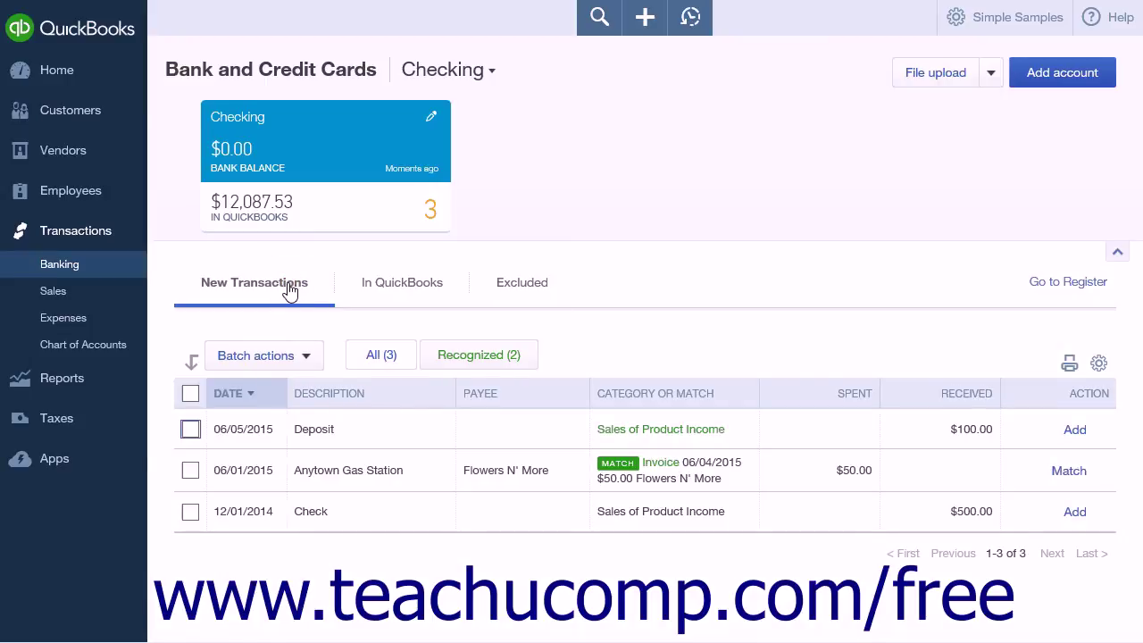
{"action": "left_click", "coordinate": [306, 359]}
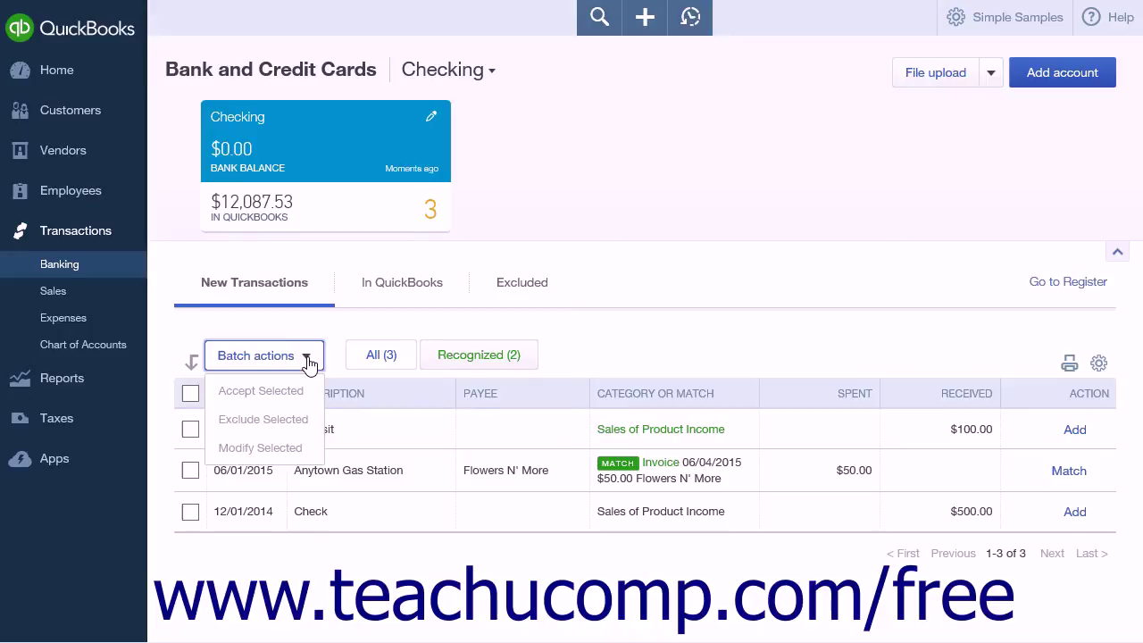
{"action": "left_click", "coordinate": [307, 361]}
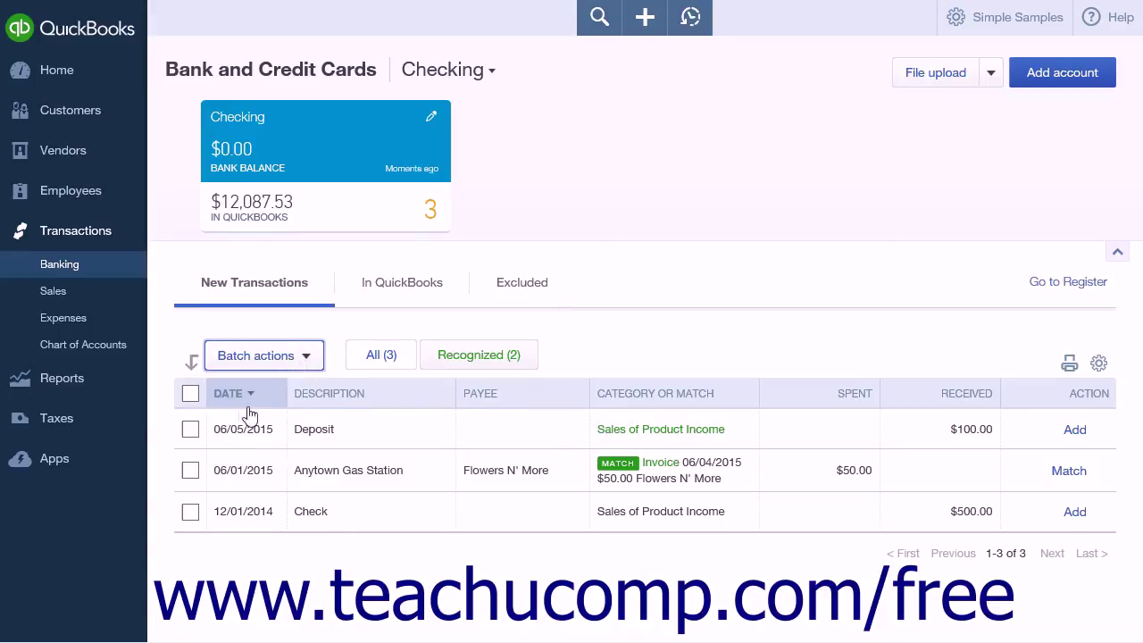
{"action": "left_click", "coordinate": [190, 429]}
{"action": "left_click", "coordinate": [190, 471]}
{"action": "left_click", "coordinate": [191, 513]}
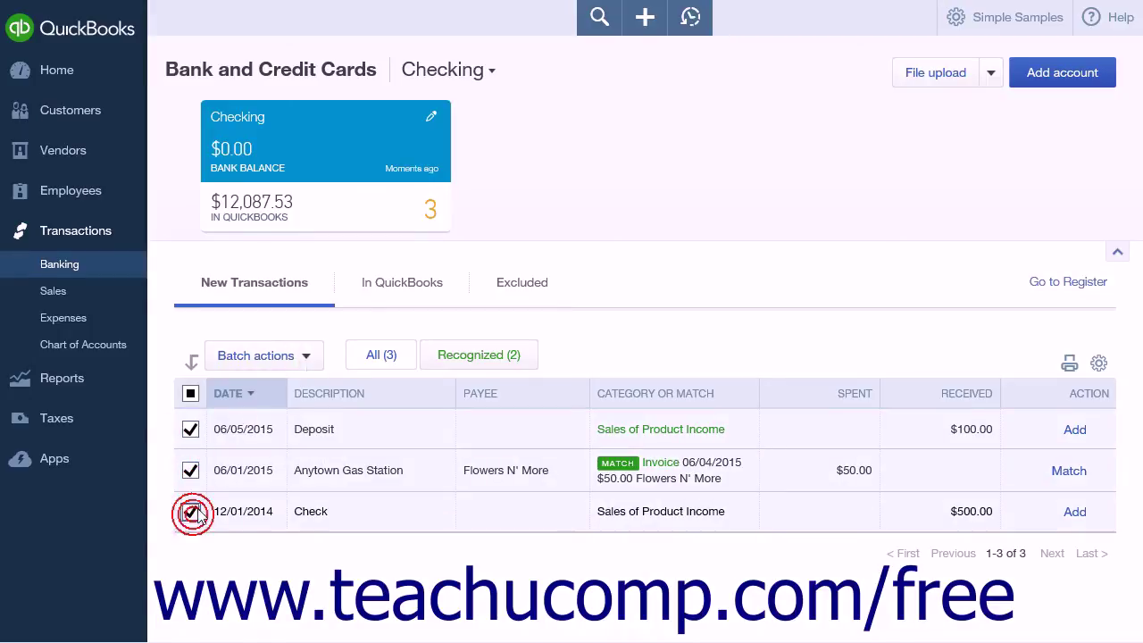
{"action": "left_click", "coordinate": [307, 358]}
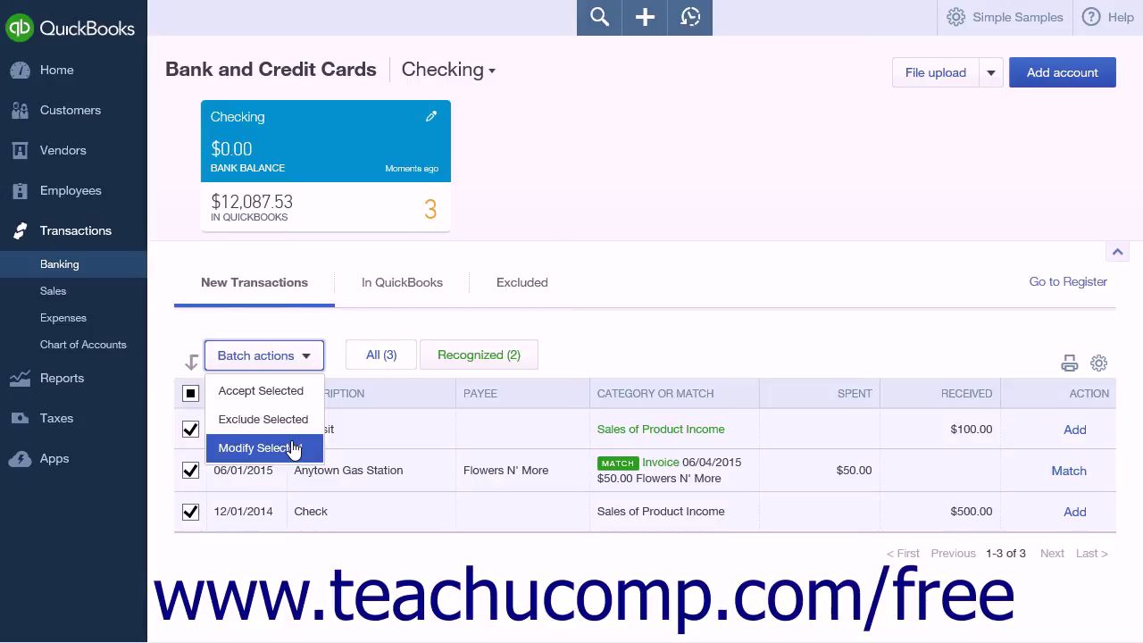
{"action": "left_click", "coordinate": [306, 356]}
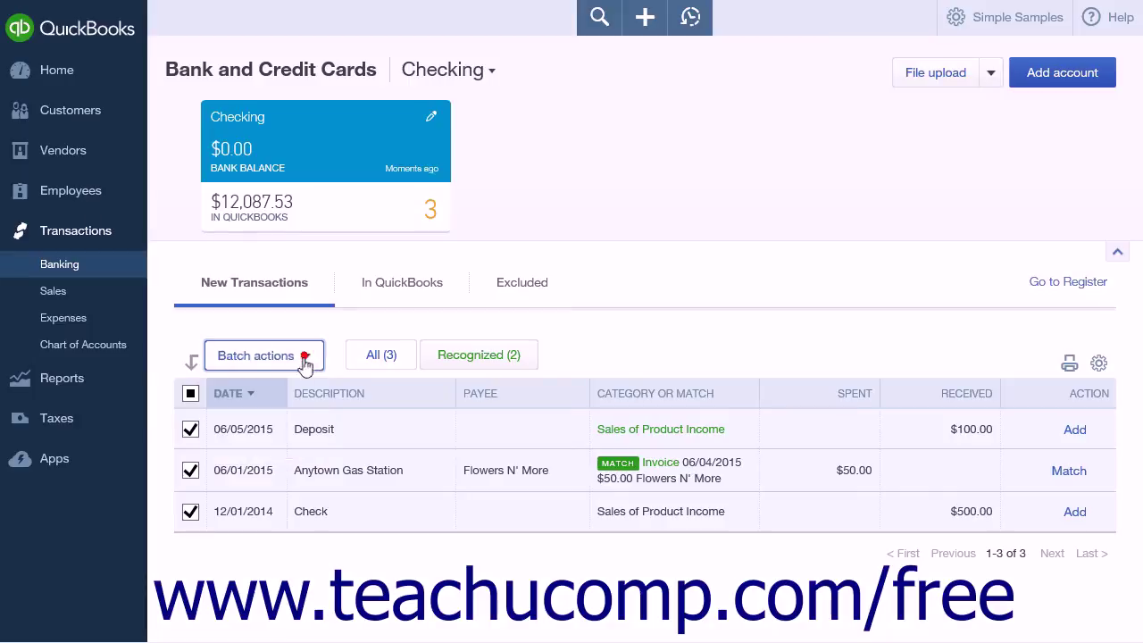
{"action": "left_click", "coordinate": [190, 393]}
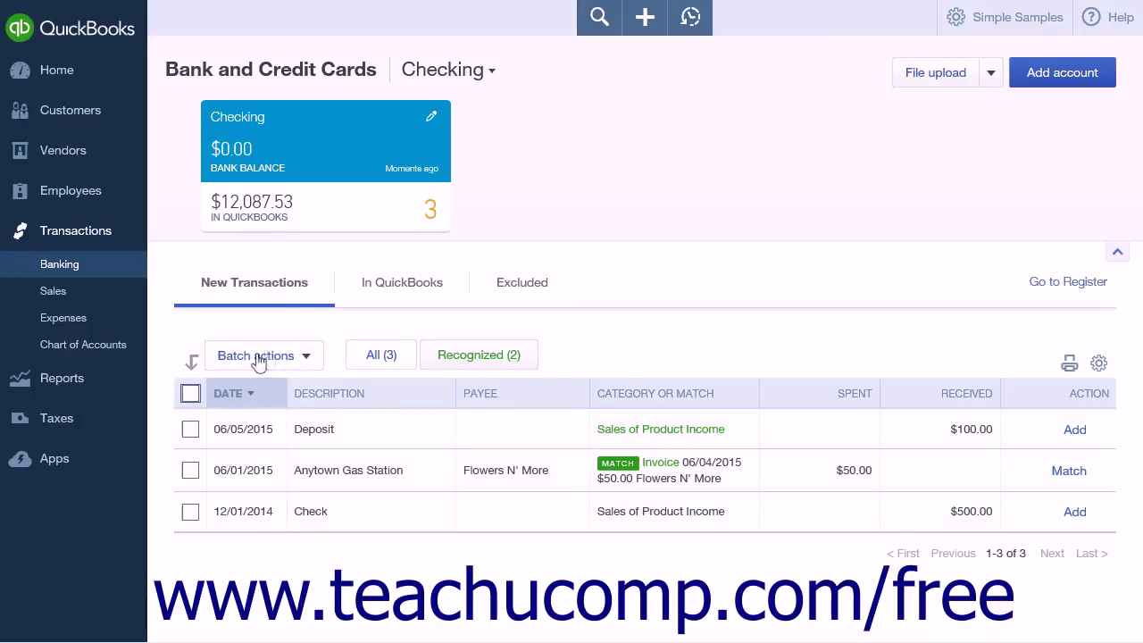
Review the Batch actions options on the In QuickBooks tab, then on the empty Excluded tab
{"action": "left_click", "coordinate": [403, 284]}
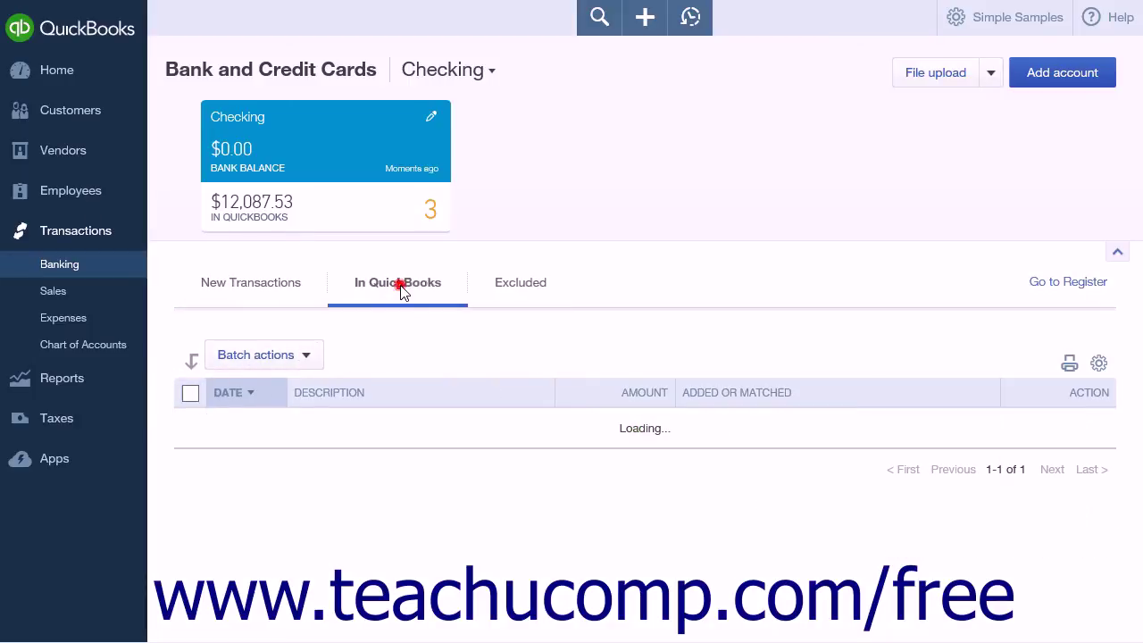
{"action": "left_click", "coordinate": [306, 358]}
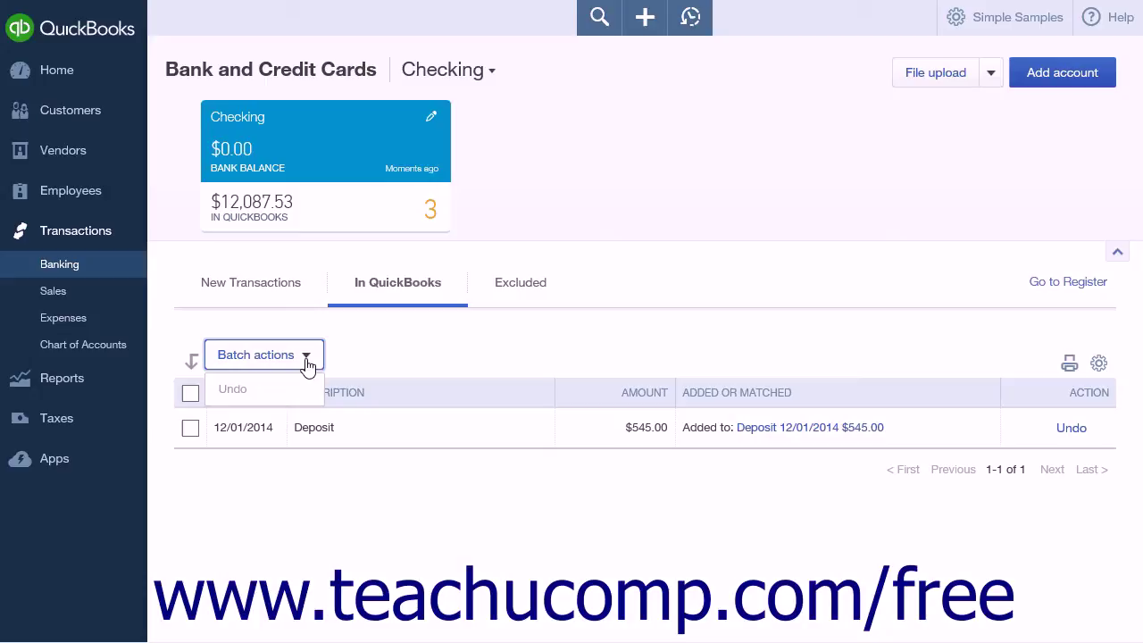
{"action": "left_click", "coordinate": [306, 358]}
{"action": "left_click", "coordinate": [532, 282]}
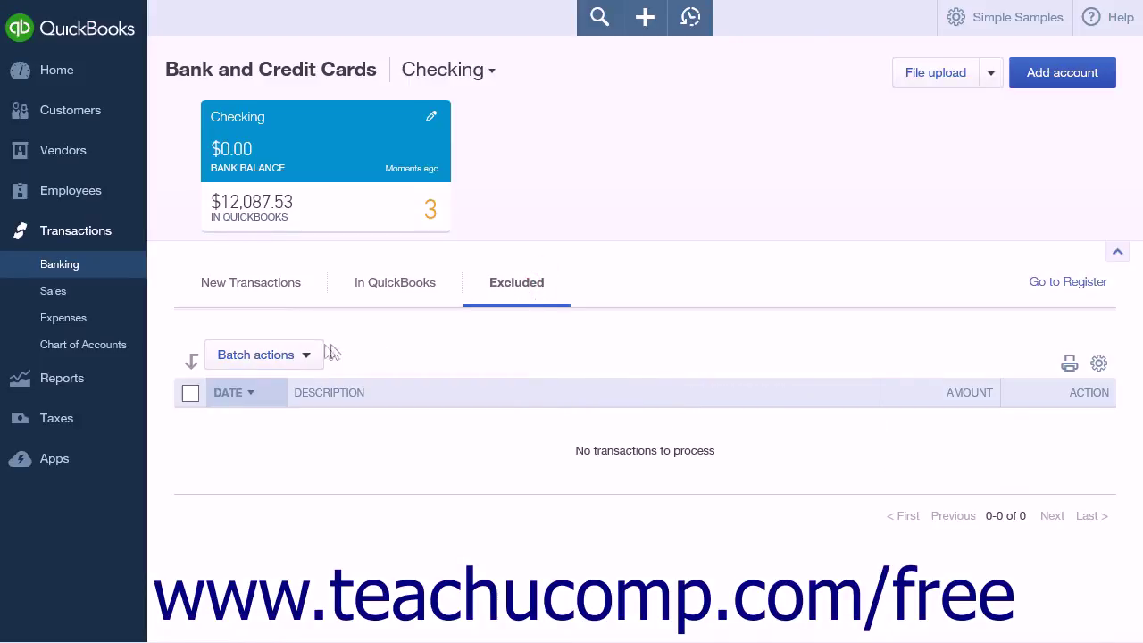
{"action": "left_click", "coordinate": [308, 355]}
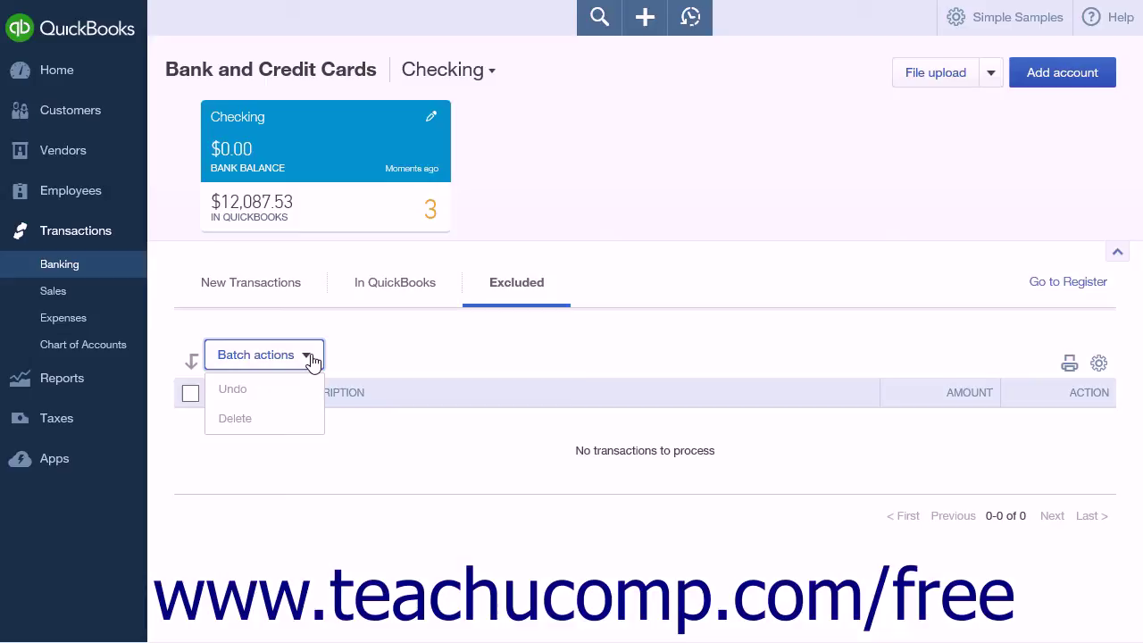
{"action": "left_click", "coordinate": [310, 357]}
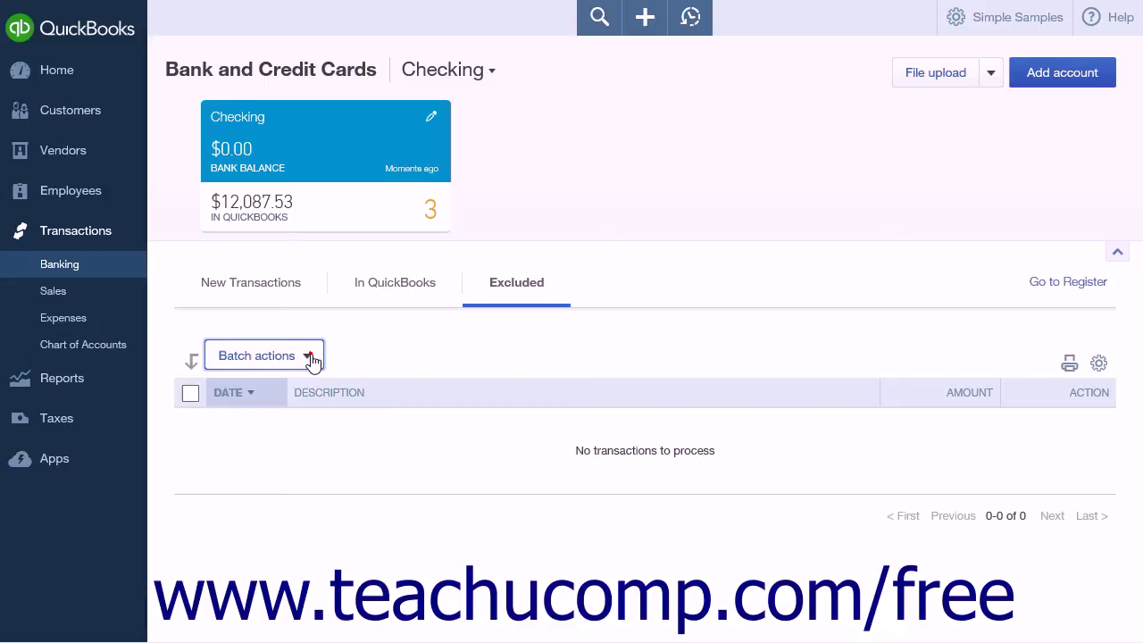
Return to New Transactions and review the table's Columns and Rows display settings
{"action": "left_click", "coordinate": [299, 293]}
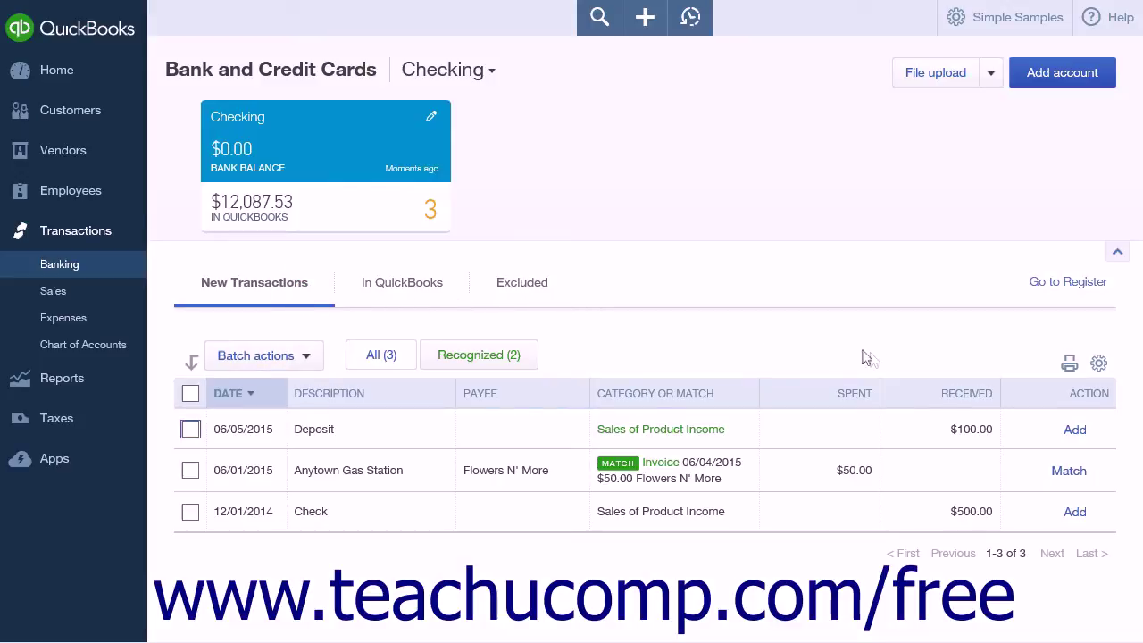
{"action": "left_click", "coordinate": [1070, 367]}
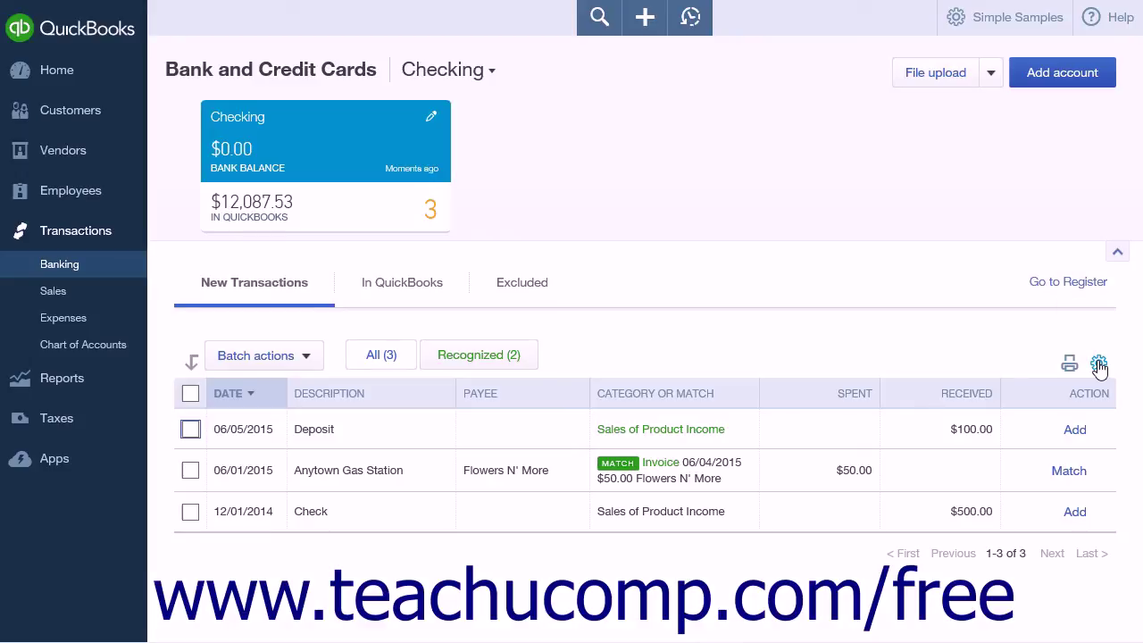
{"action": "left_click", "coordinate": [1098, 364]}
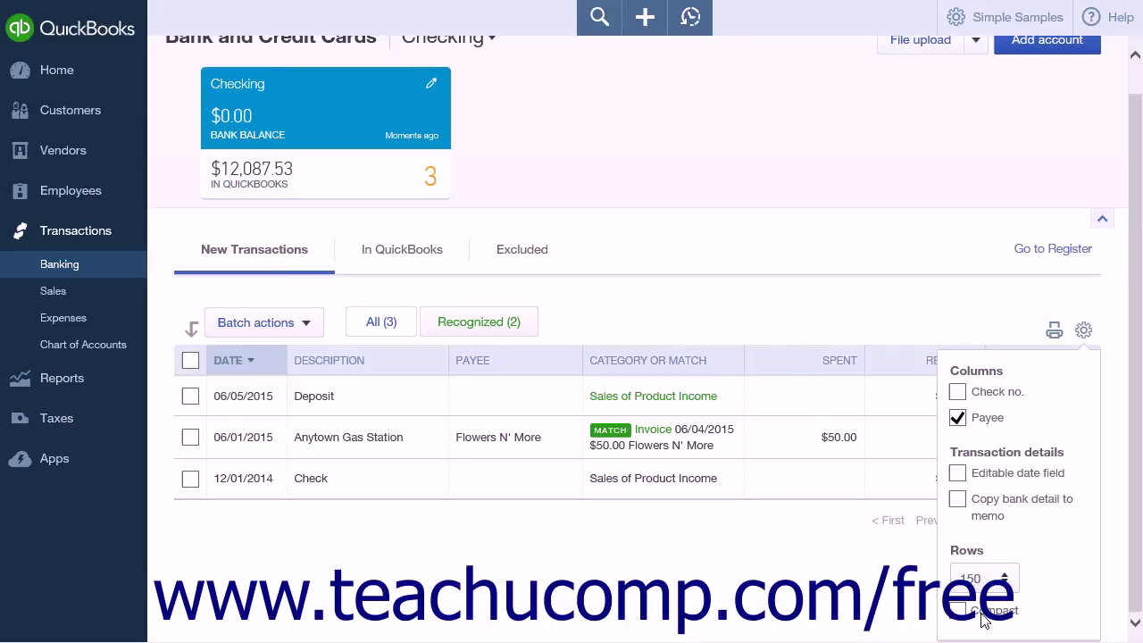
{"action": "left_click", "coordinate": [1083, 329]}
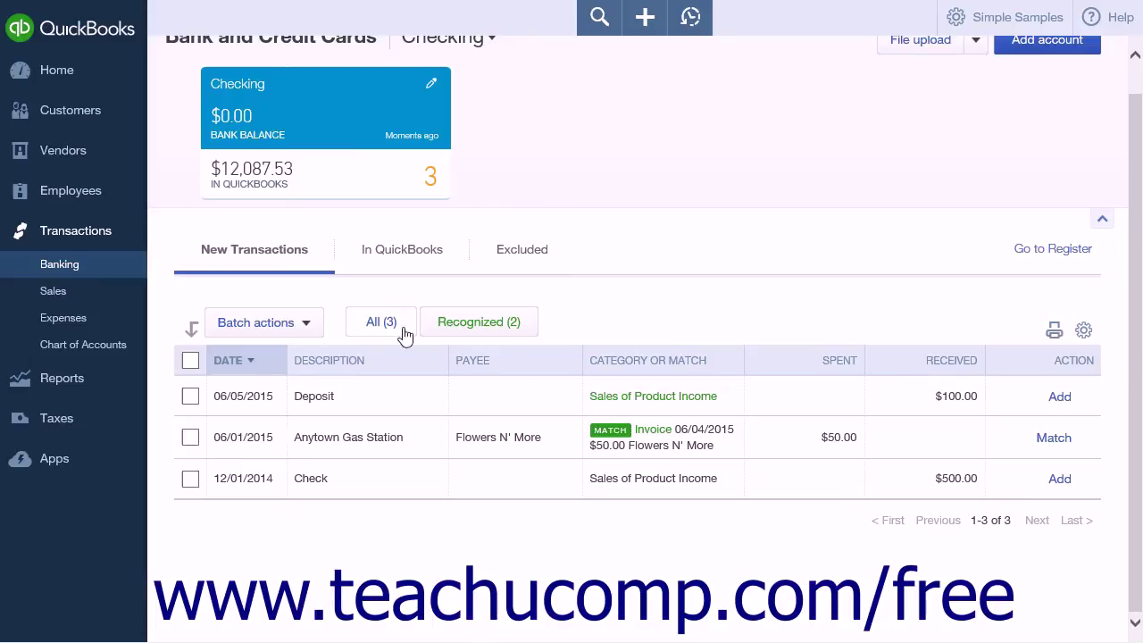
{"action": "left_click", "coordinate": [403, 263]}
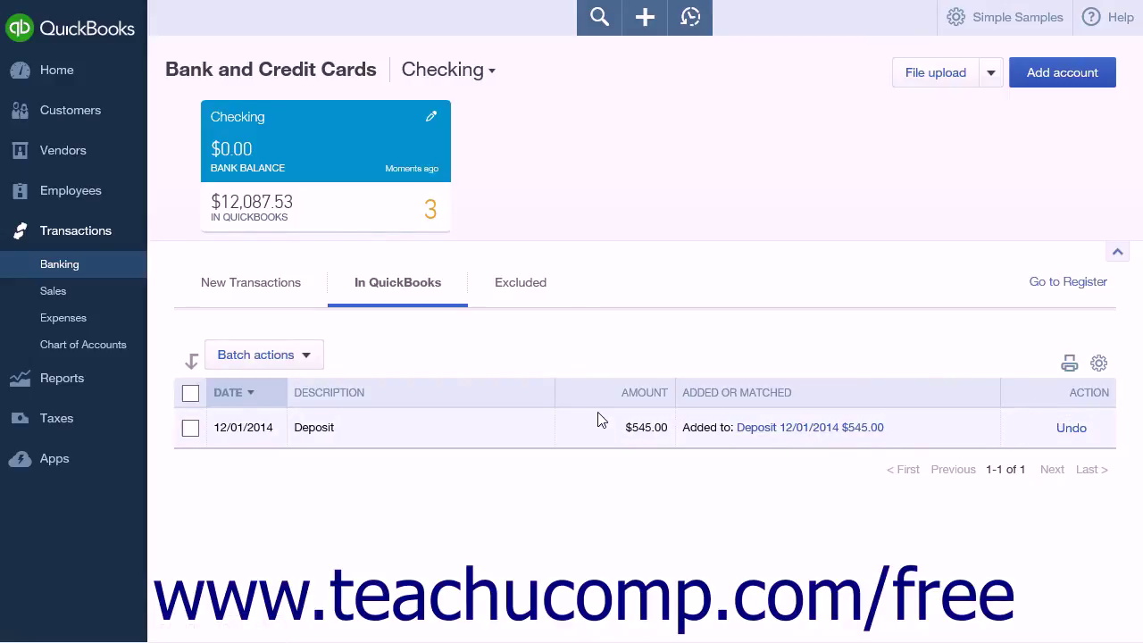
{"action": "left_click", "coordinate": [531, 287]}
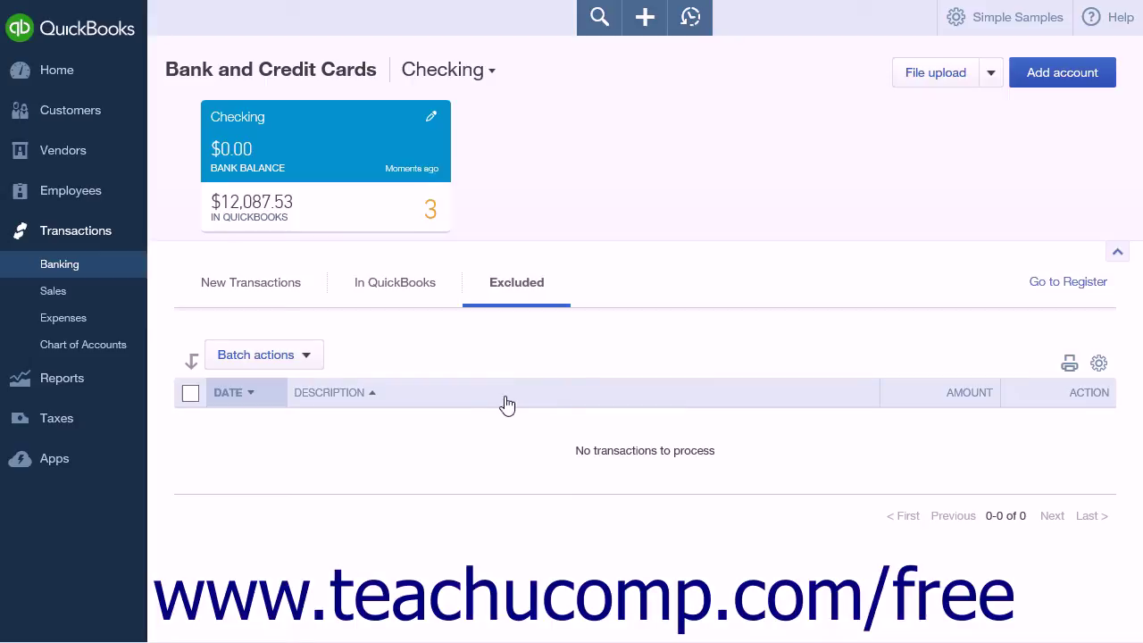
{"action": "left_click", "coordinate": [246, 301]}
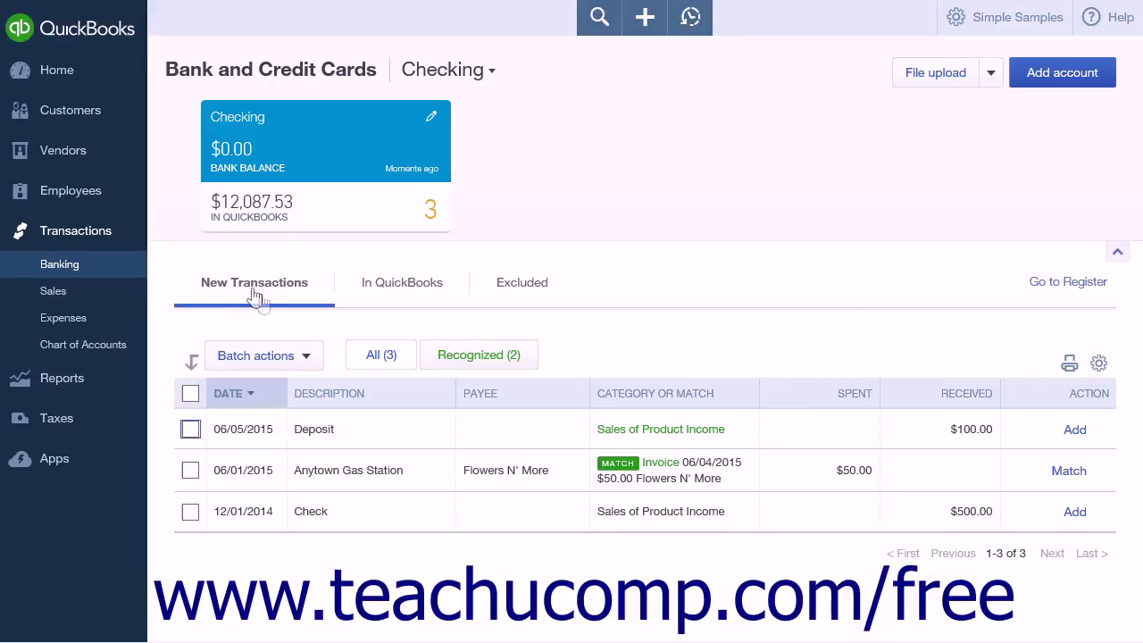
Expand the $50.00 Anytown Gas Station transaction and choose Add instead of matching, leaving payee blank
{"action": "left_click", "coordinate": [357, 467]}
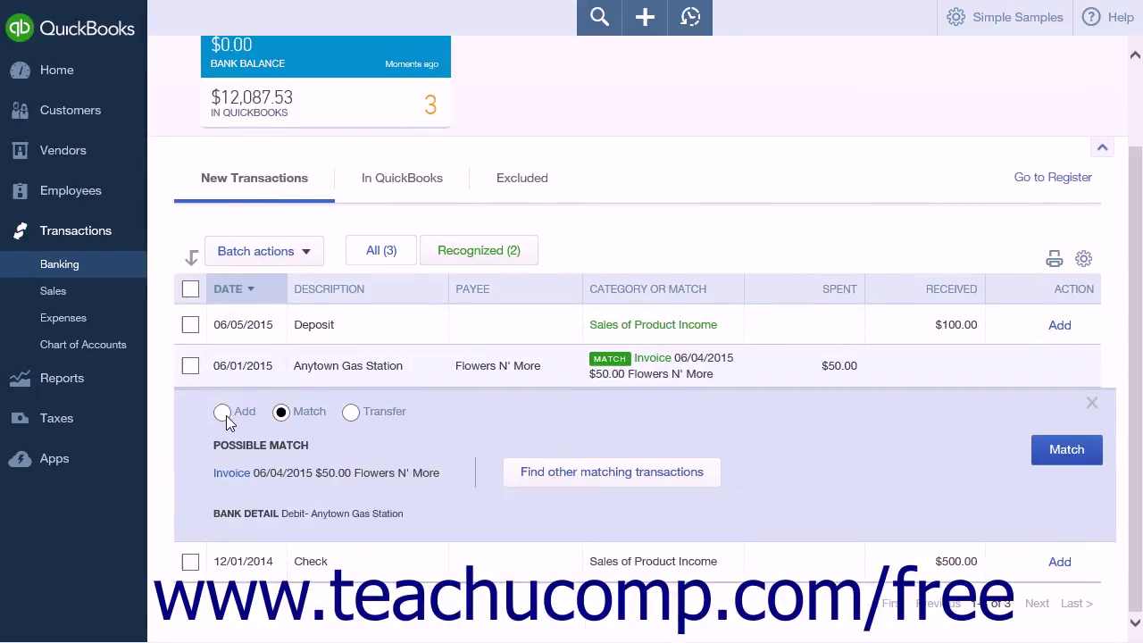
{"action": "left_click", "coordinate": [226, 415]}
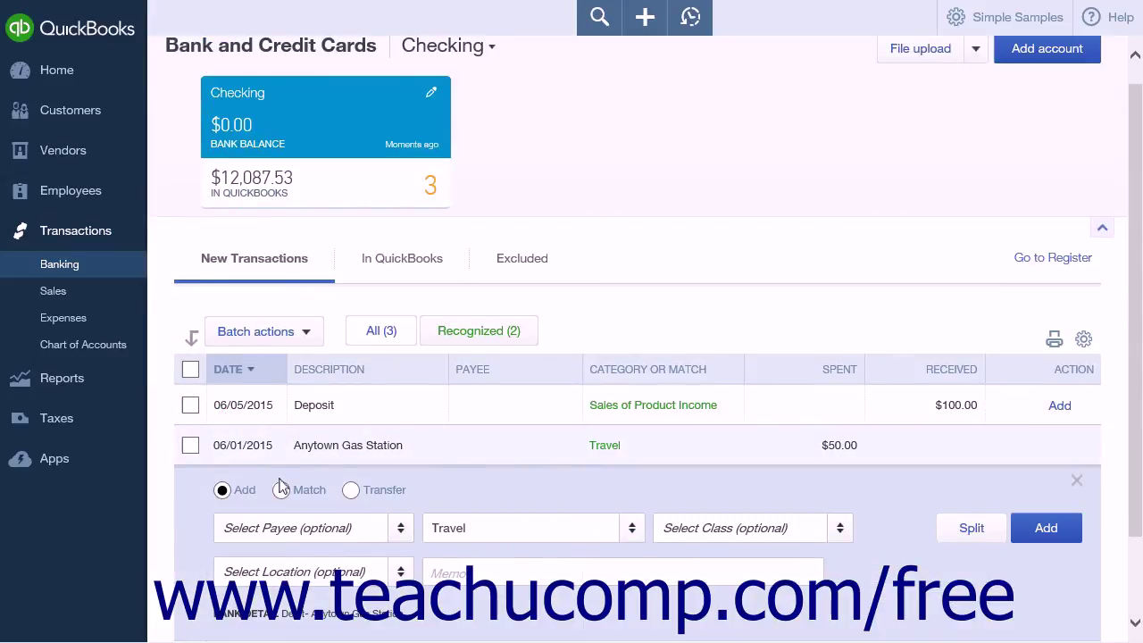
{"action": "scroll", "coordinate": [282, 487], "scroll_direction": "down", "scroll_amount": 1}
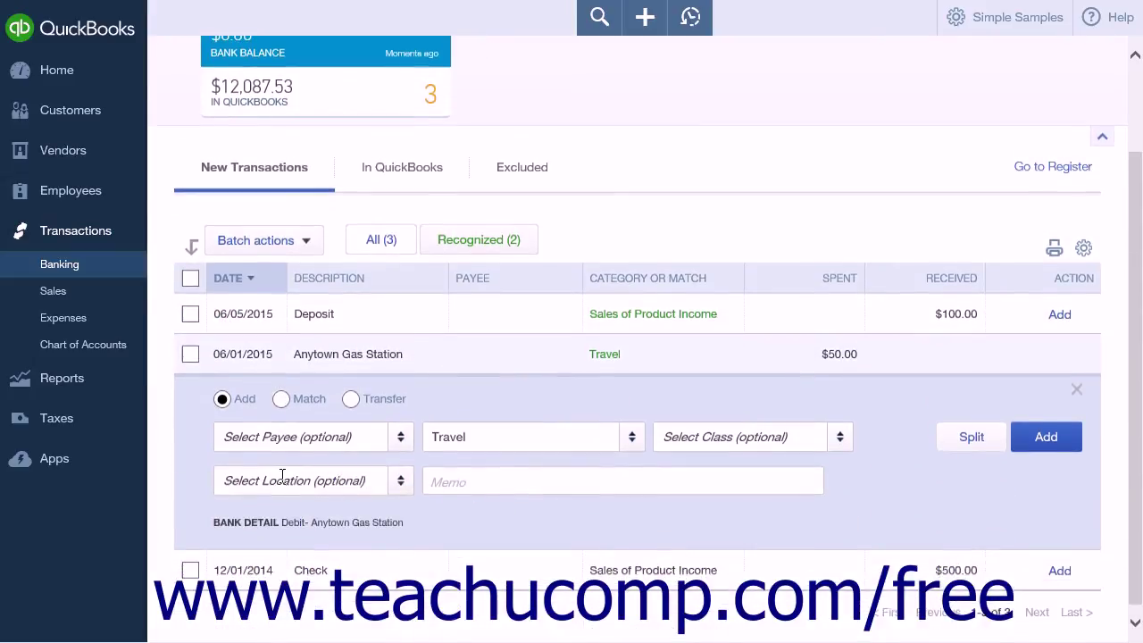
{"action": "left_click", "coordinate": [401, 441]}
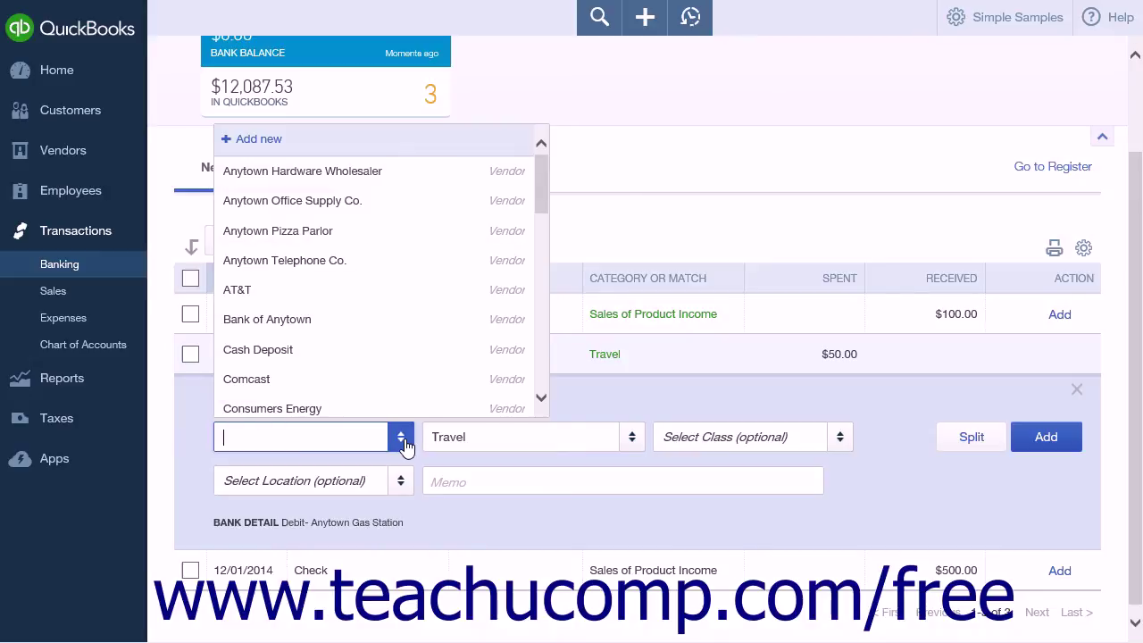
{"action": "left_click", "coordinate": [401, 437]}
{"action": "key", "text": "Tab"}
{"action": "scroll", "coordinate": [406, 534], "scroll_direction": "up", "scroll_amount": 1}
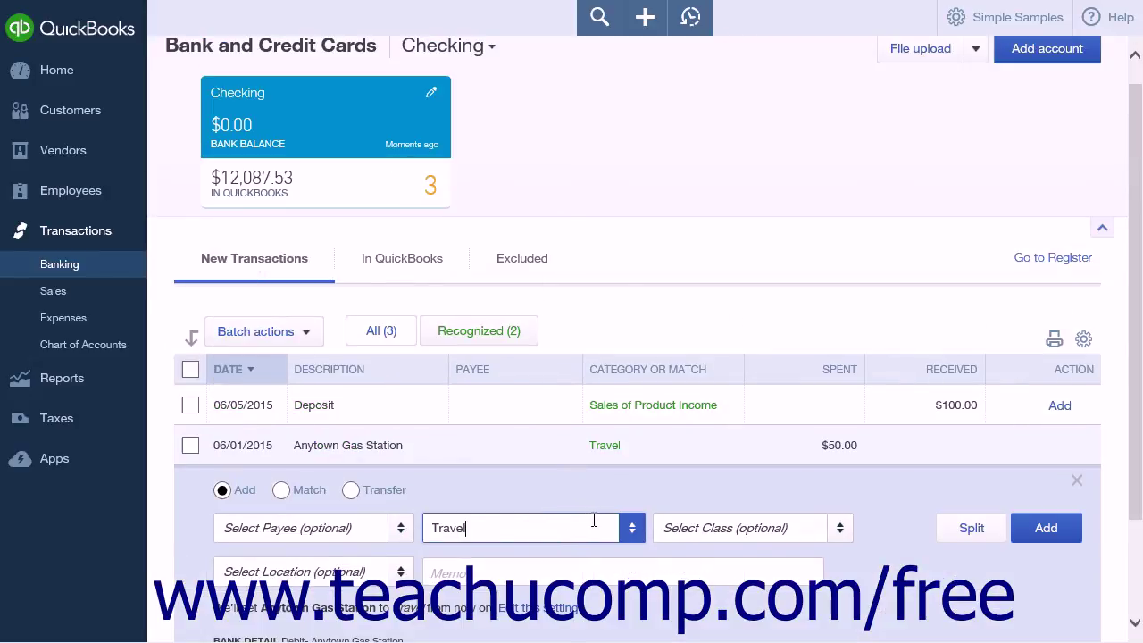
Categorize the gas expense as Auto- Gas and start a memo for it
{"action": "left_click", "coordinate": [631, 528]}
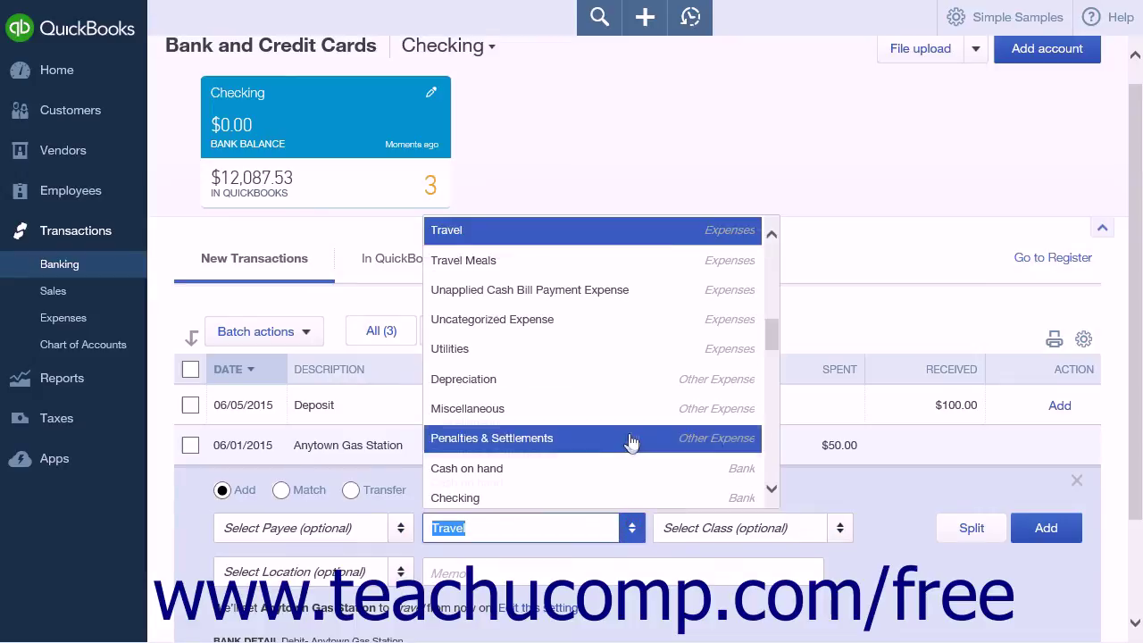
{"action": "scroll", "coordinate": [581, 375], "scroll_direction": "up", "scroll_amount": 5}
{"action": "left_click", "coordinate": [581, 334]}
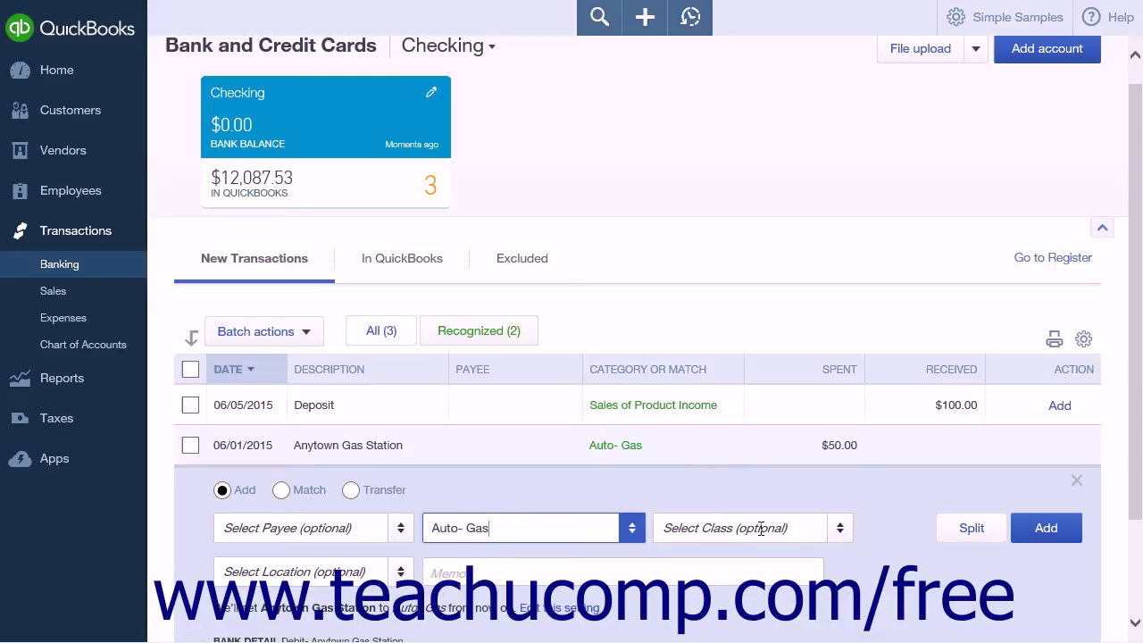
{"action": "scroll", "coordinate": [750, 510], "scroll_direction": "down", "scroll_amount": 1}
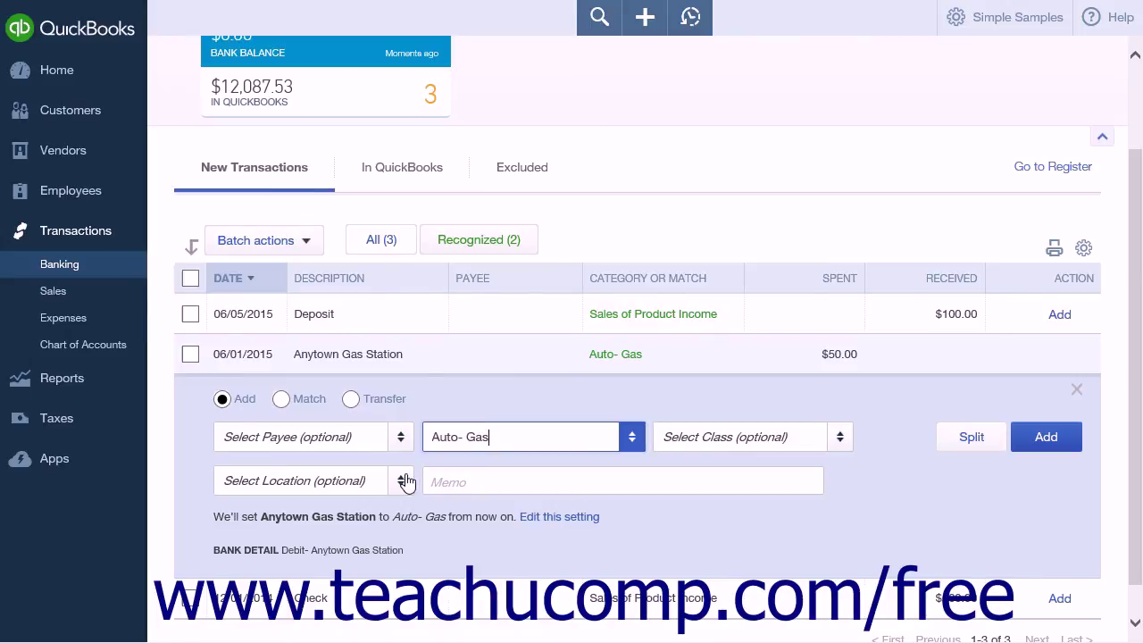
{"action": "left_click", "coordinate": [491, 482]}
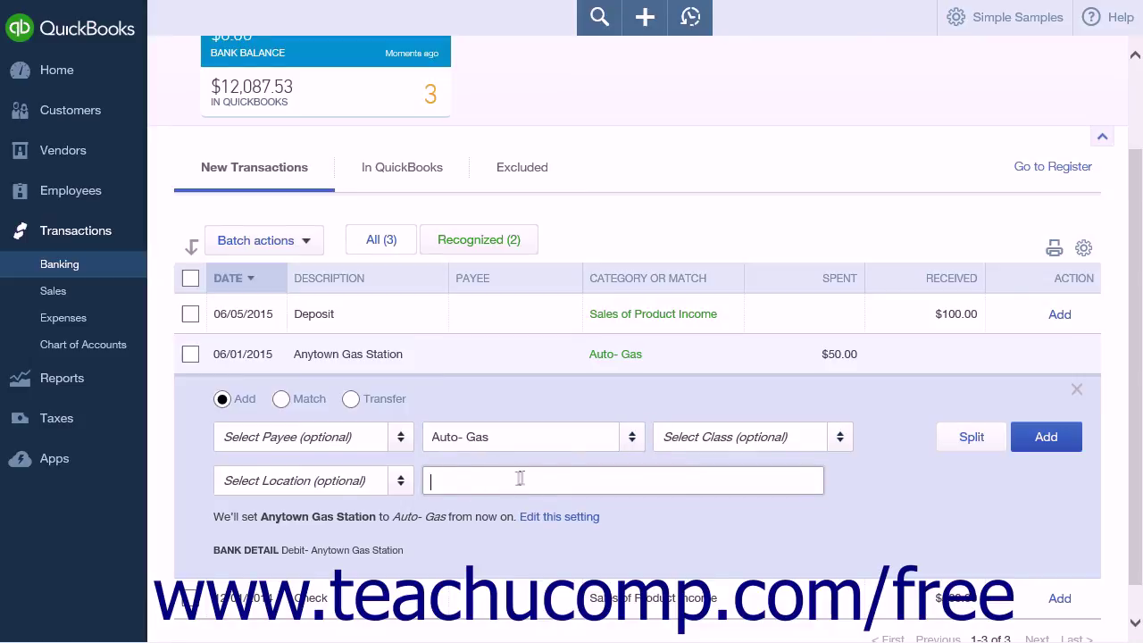
{"action": "left_click", "coordinate": [973, 436]}
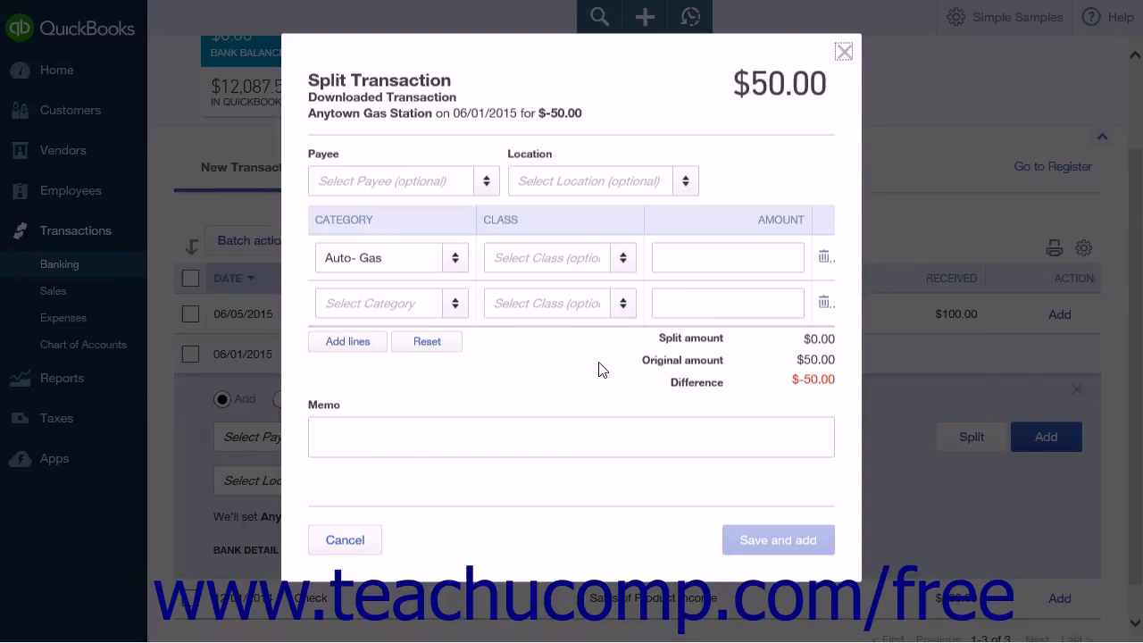
{"action": "left_click", "coordinate": [844, 52]}
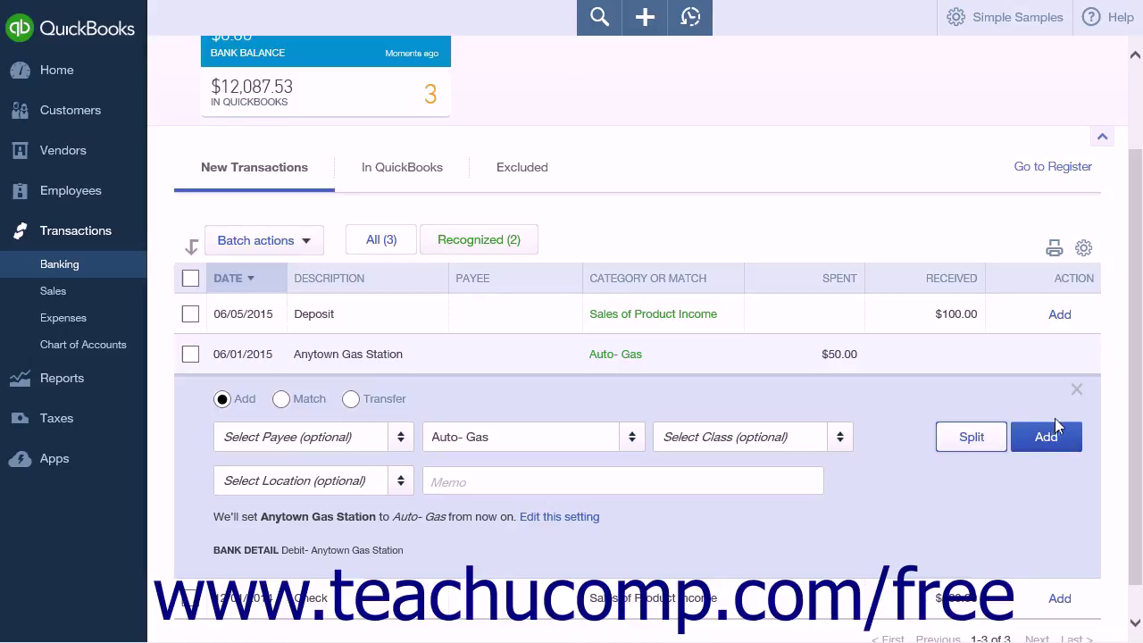
Collapse the gas row, expand the $500.00 Check, and search for a match, finding none
{"action": "left_click", "coordinate": [1078, 393]}
{"action": "left_click", "coordinate": [549, 516]}
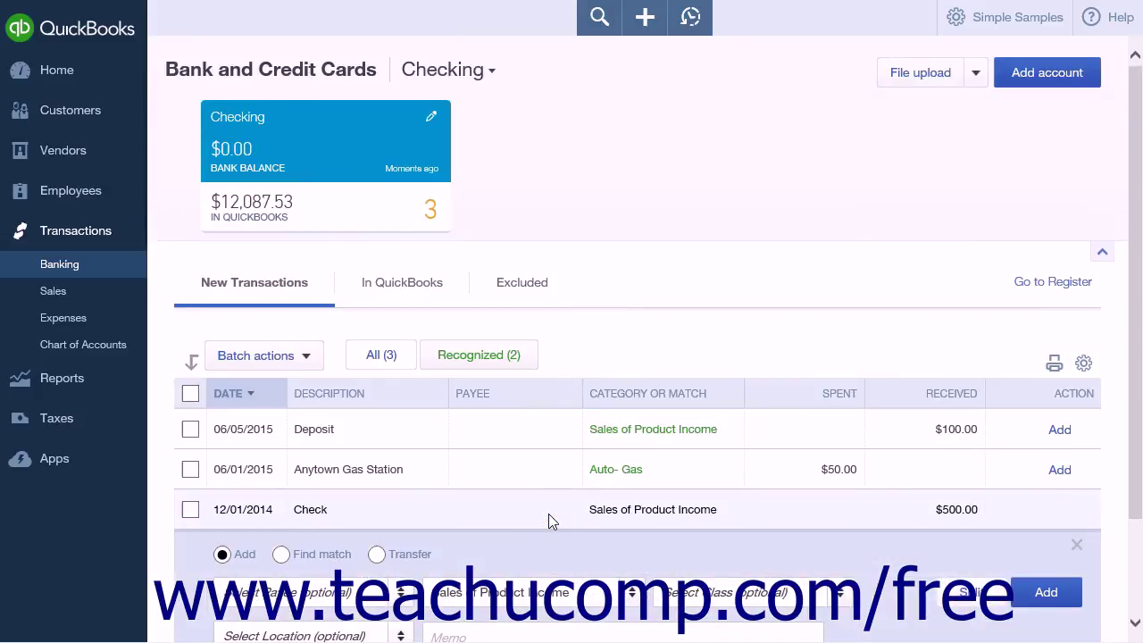
{"action": "left_click", "coordinate": [281, 555]}
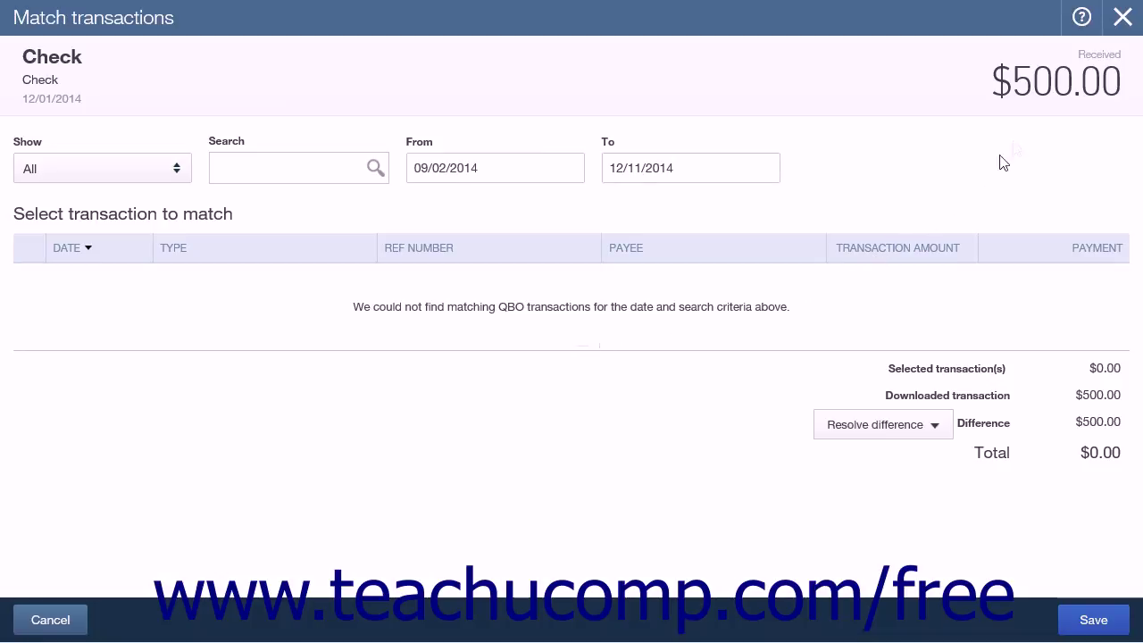
{"action": "left_click", "coordinate": [1119, 24]}
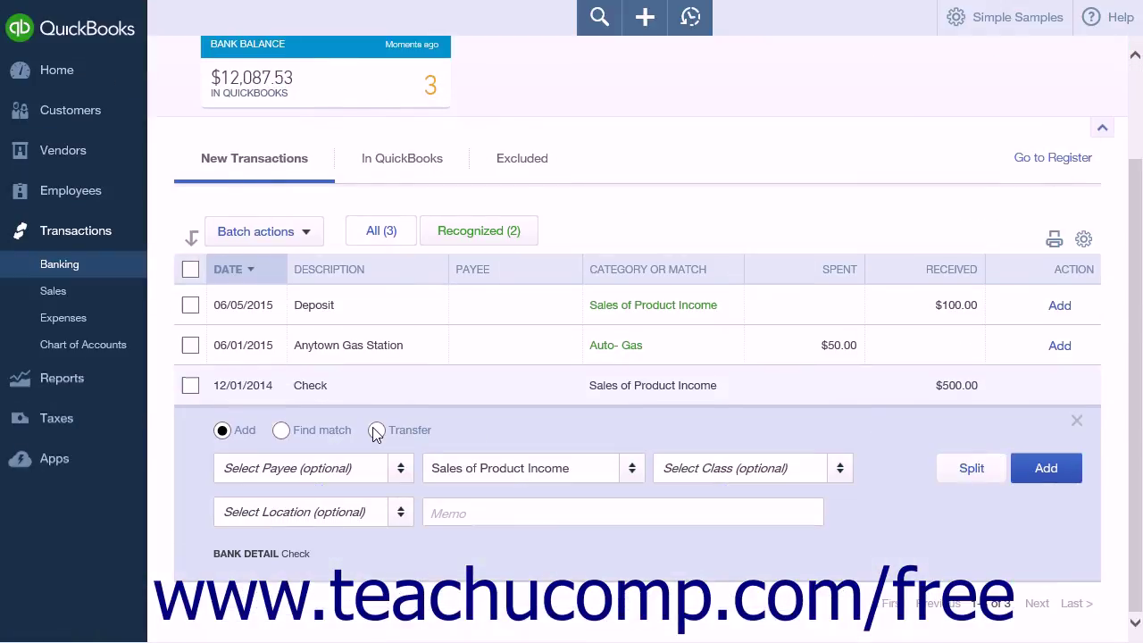
Set the $500.00 Check as a transfer from Uncategorized Asset and confirm it
{"action": "left_click", "coordinate": [376, 430]}
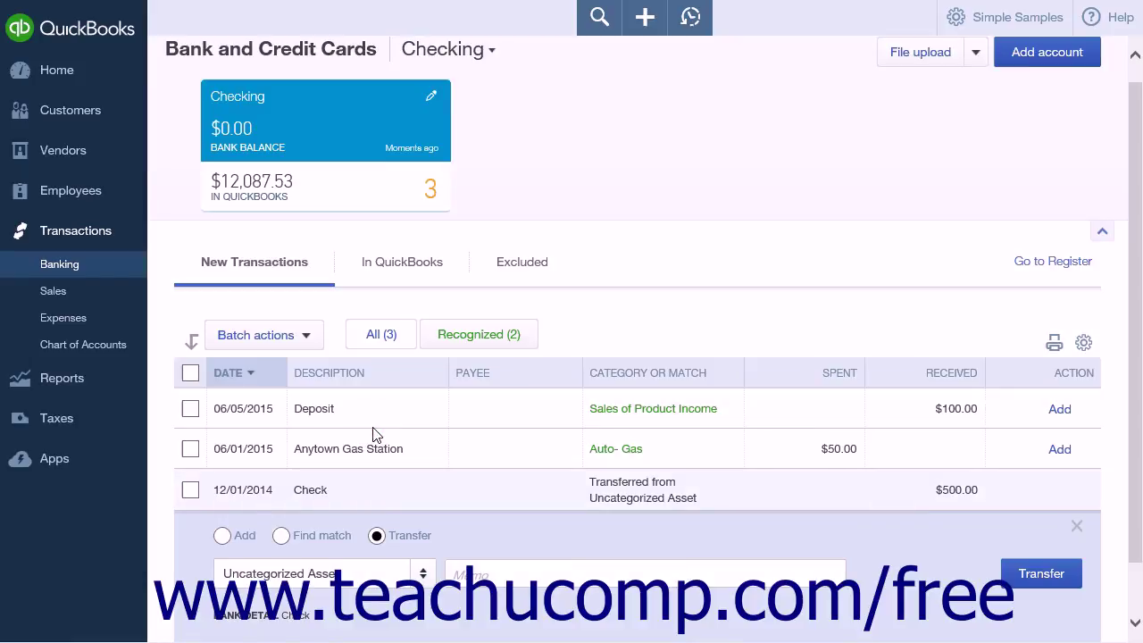
{"action": "scroll", "coordinate": [372, 435], "scroll_direction": "down", "scroll_amount": 1}
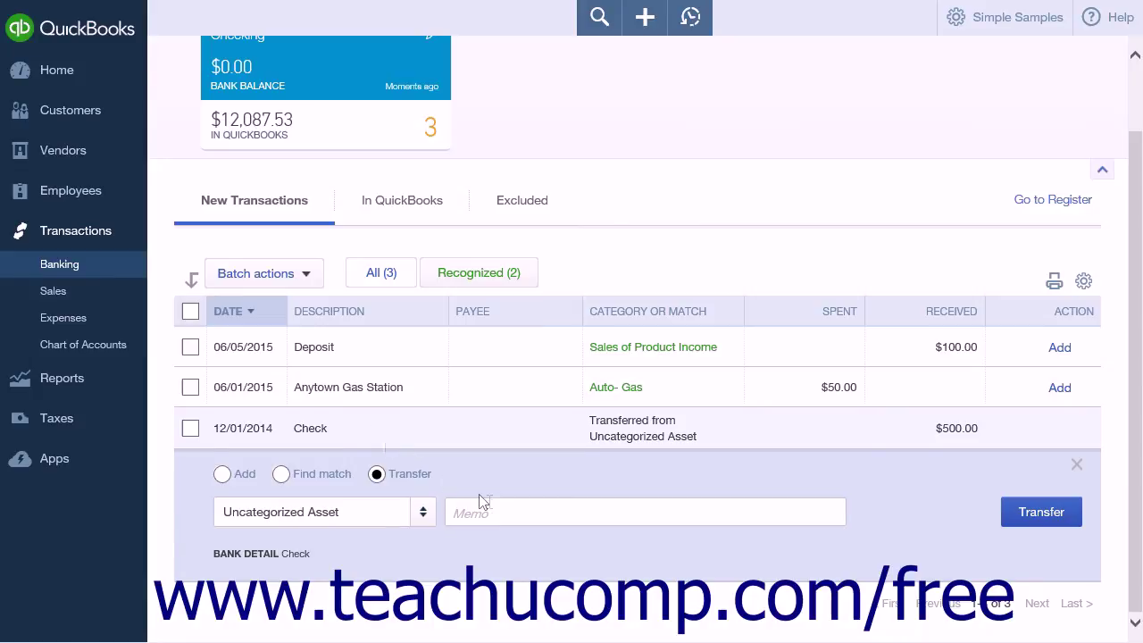
{"action": "left_click", "coordinate": [497, 509]}
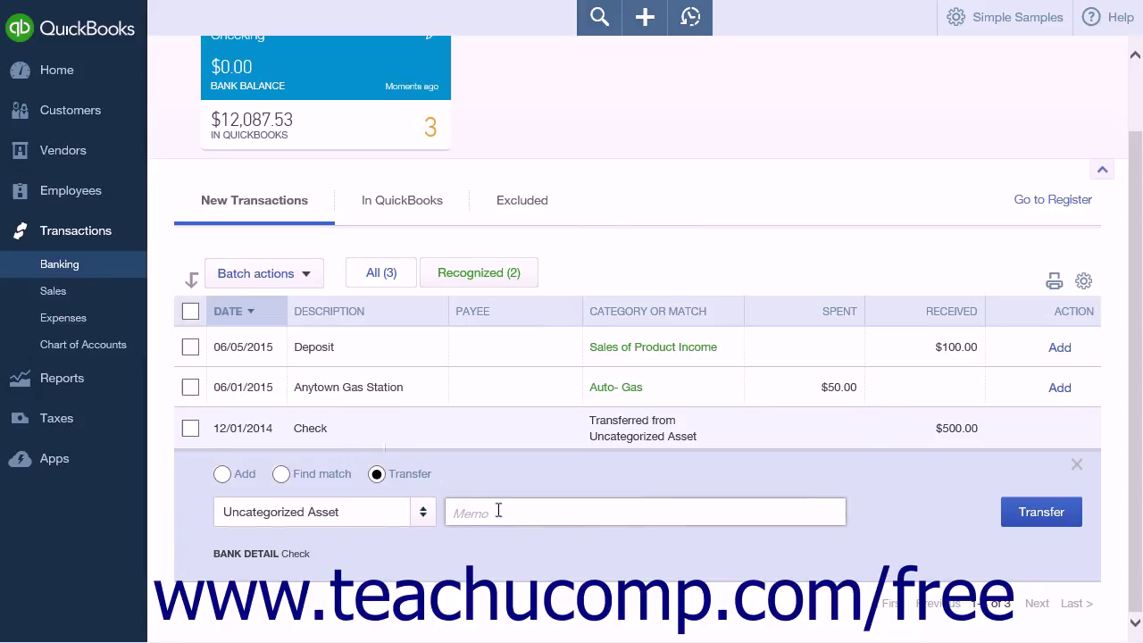
{"action": "left_click", "coordinate": [1009, 516]}
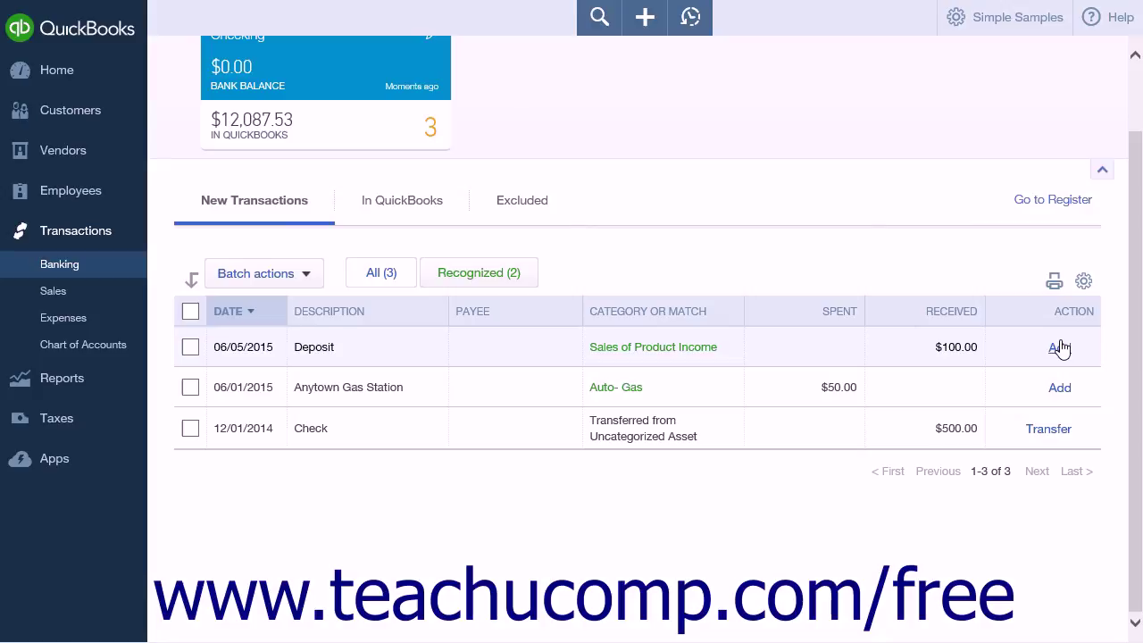
Add the $50.00 Anytown Gas Station expense and verify it under In QuickBooks
{"action": "left_click", "coordinate": [1058, 393]}
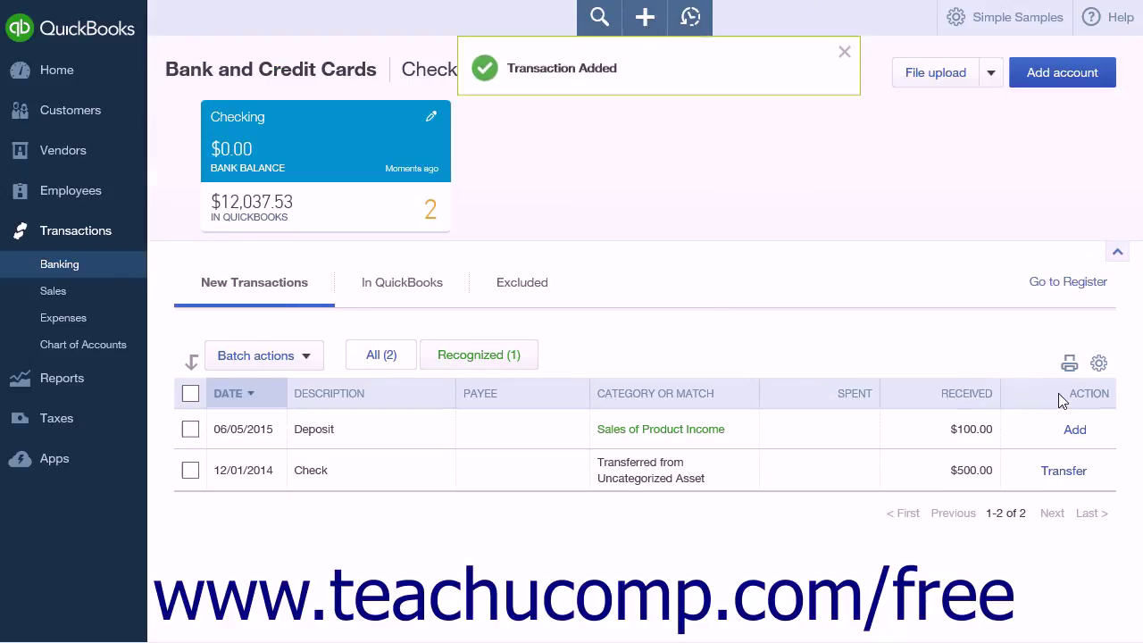
{"action": "left_click", "coordinate": [426, 294]}
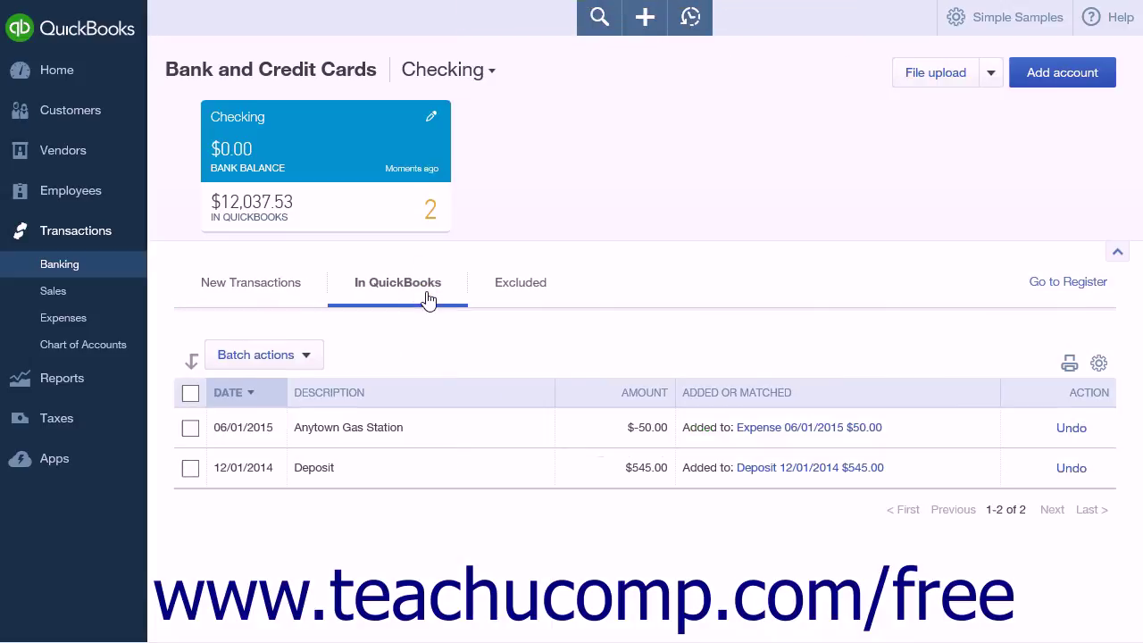
{"action": "left_click", "coordinate": [277, 288]}
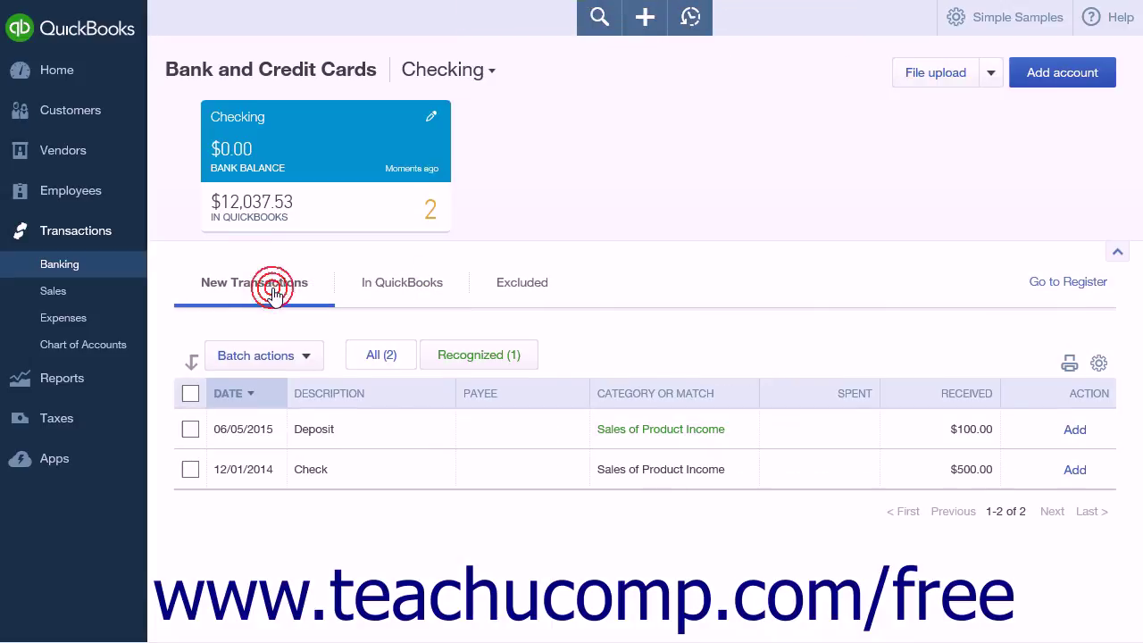
Re-select Transfer for the $500.00 Check in New Transactions and collapse its row
{"action": "left_click", "coordinate": [393, 472]}
{"action": "left_click", "coordinate": [378, 516]}
{"action": "left_click", "coordinate": [1076, 508]}
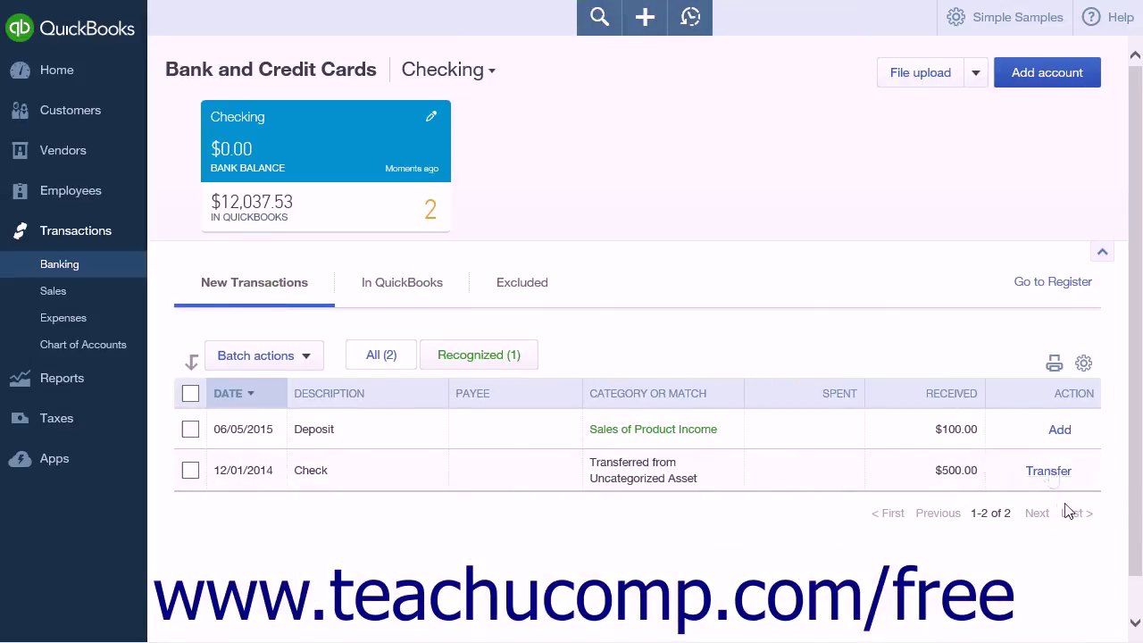